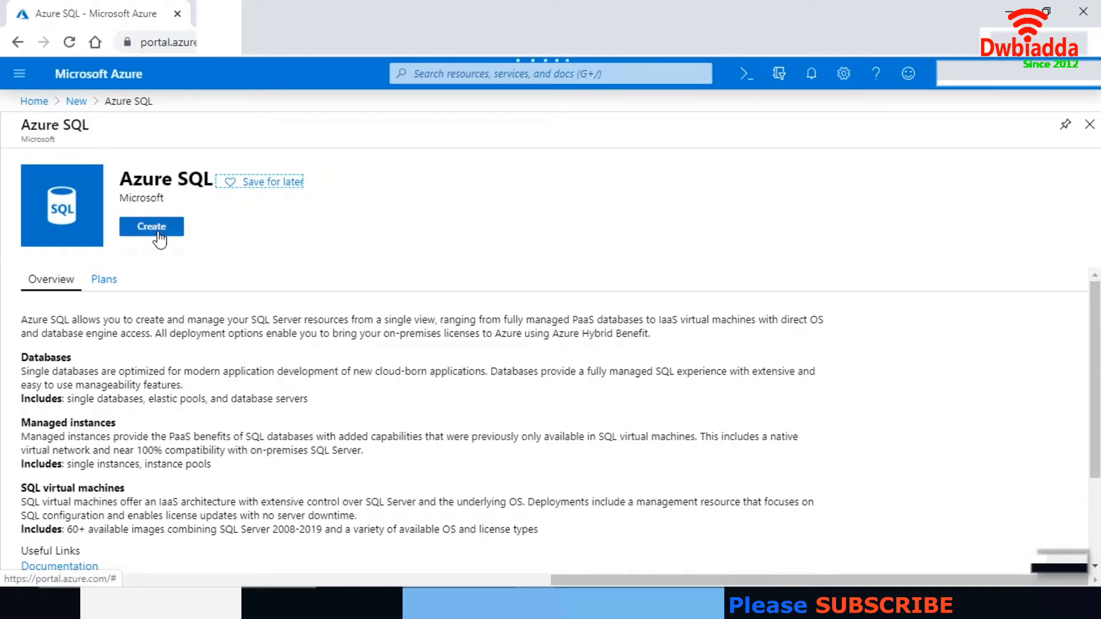
Step: Start creating an Azure SQL single database after reviewing the SQL databases resource types and details
click(158, 234)
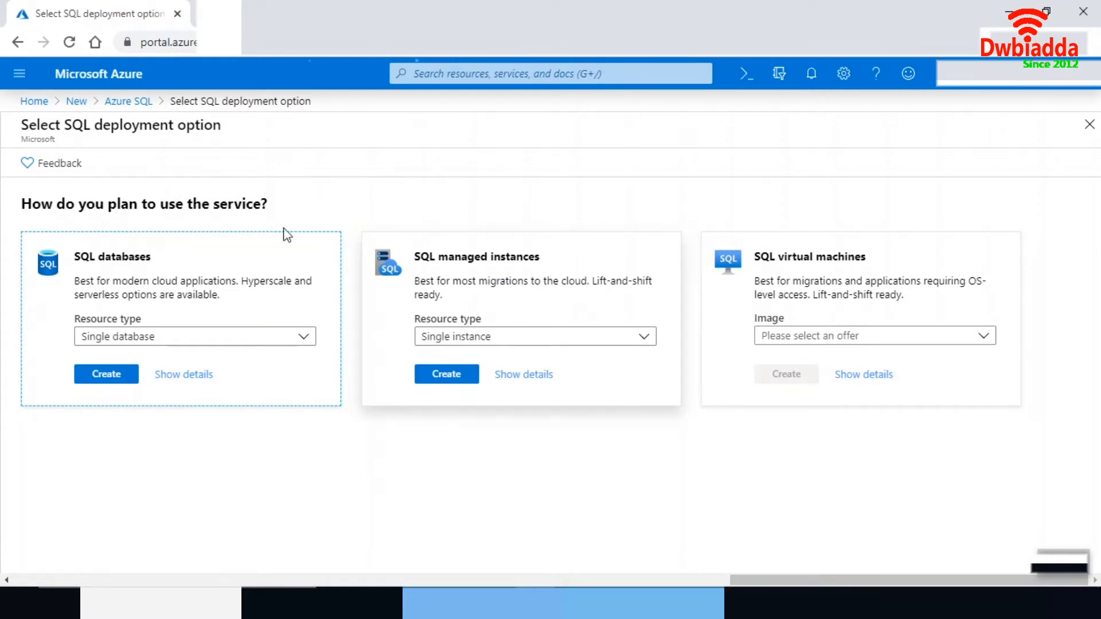
click(299, 342)
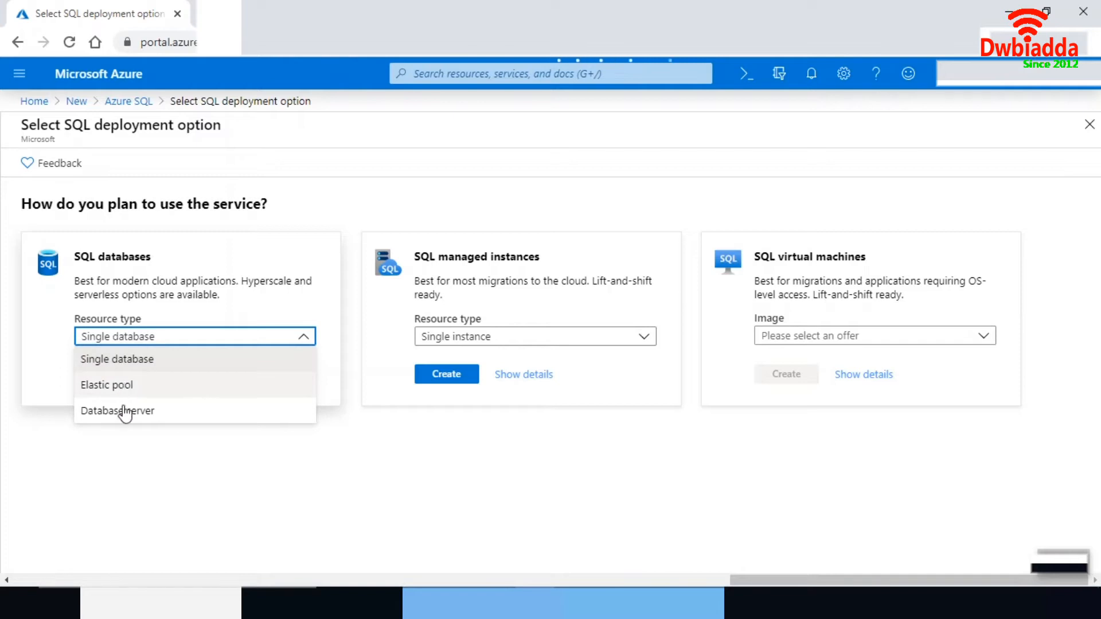
click(118, 446)
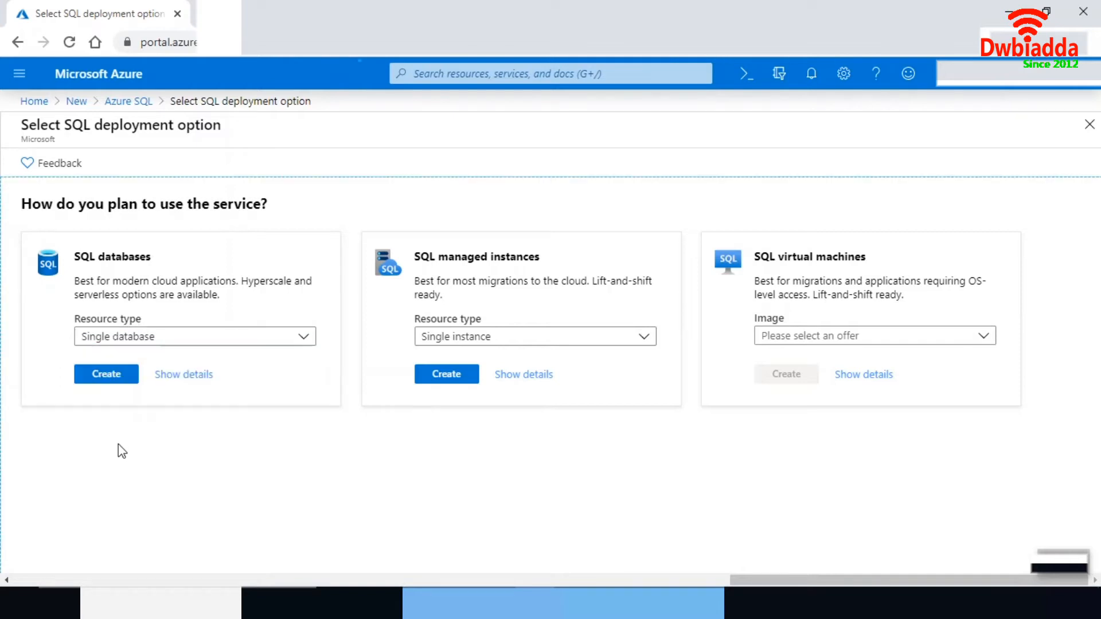
click(184, 382)
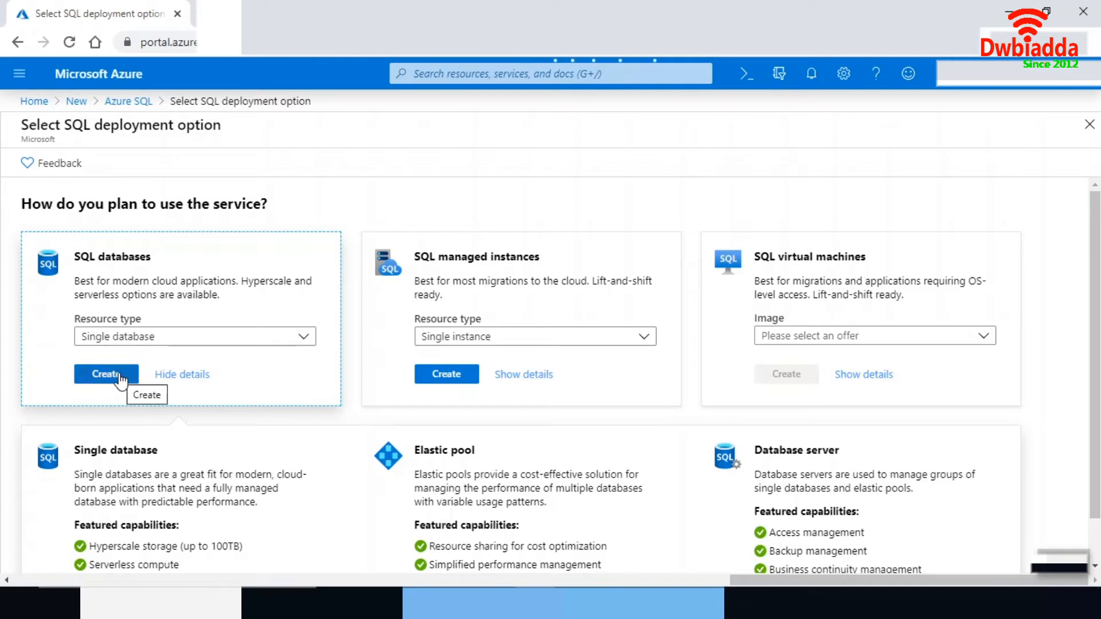
click(100, 377)
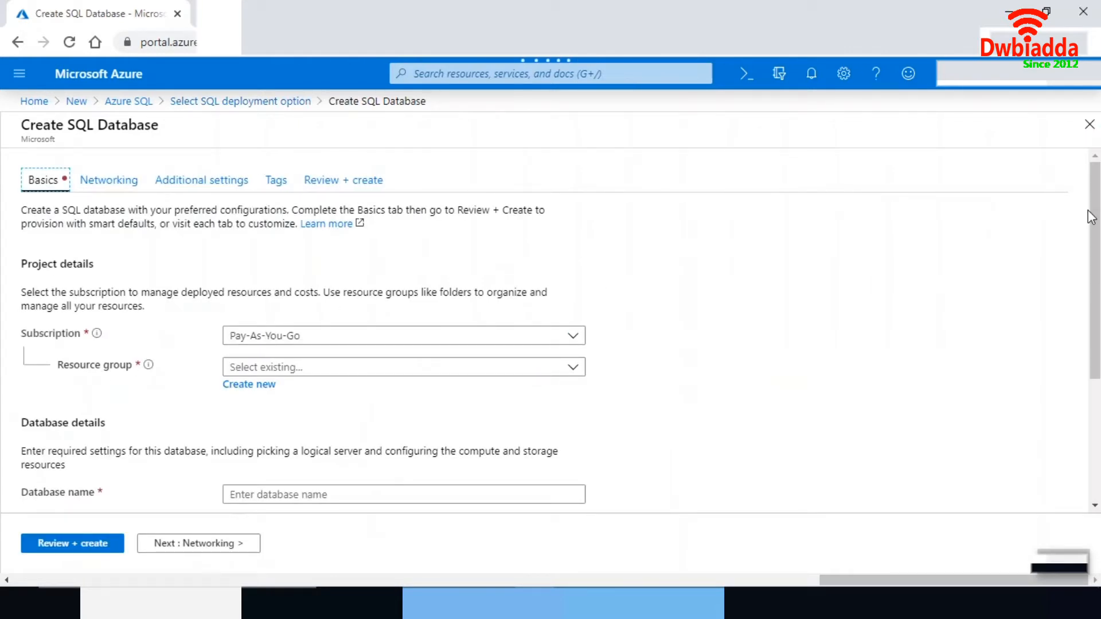
Step: Create a new resource group named SQLRg for the database
drag(1092, 217, 1092, 271)
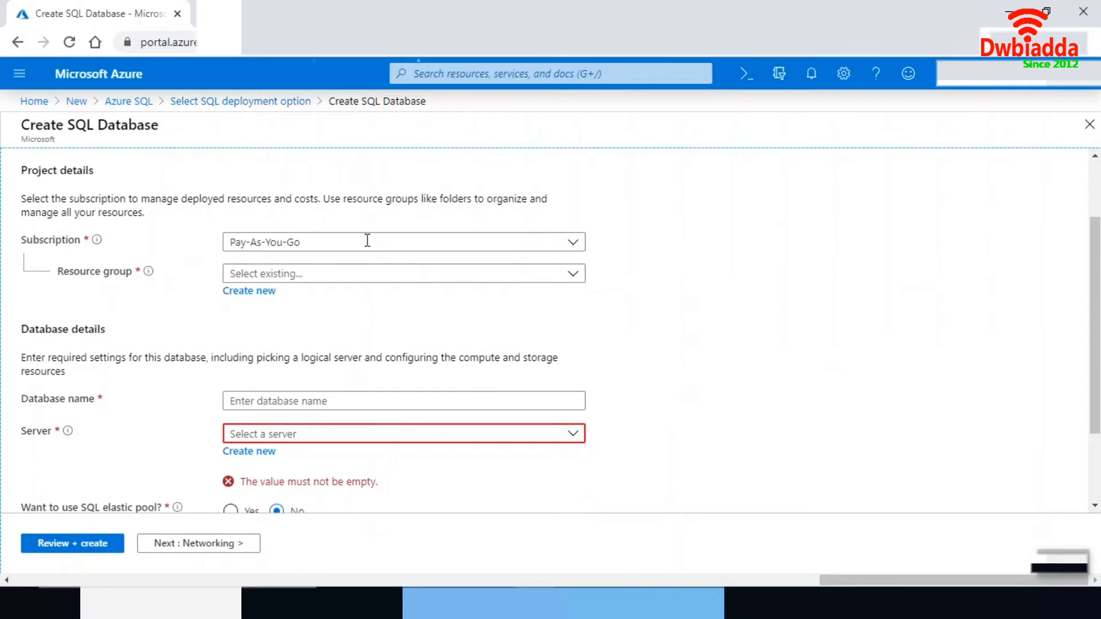
click(263, 292)
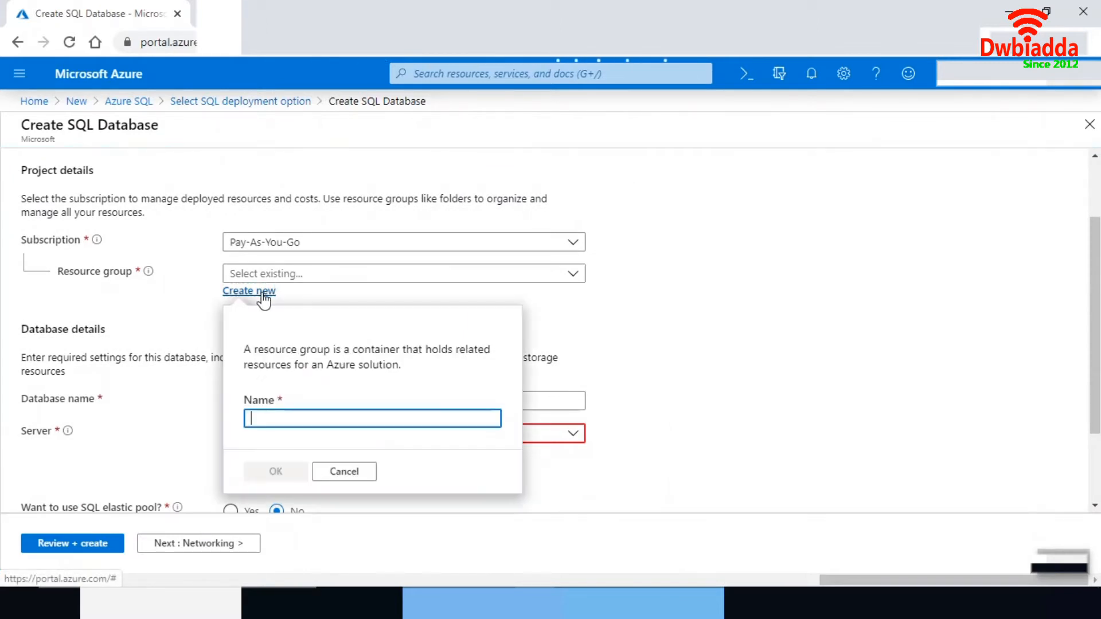
text(SAL)
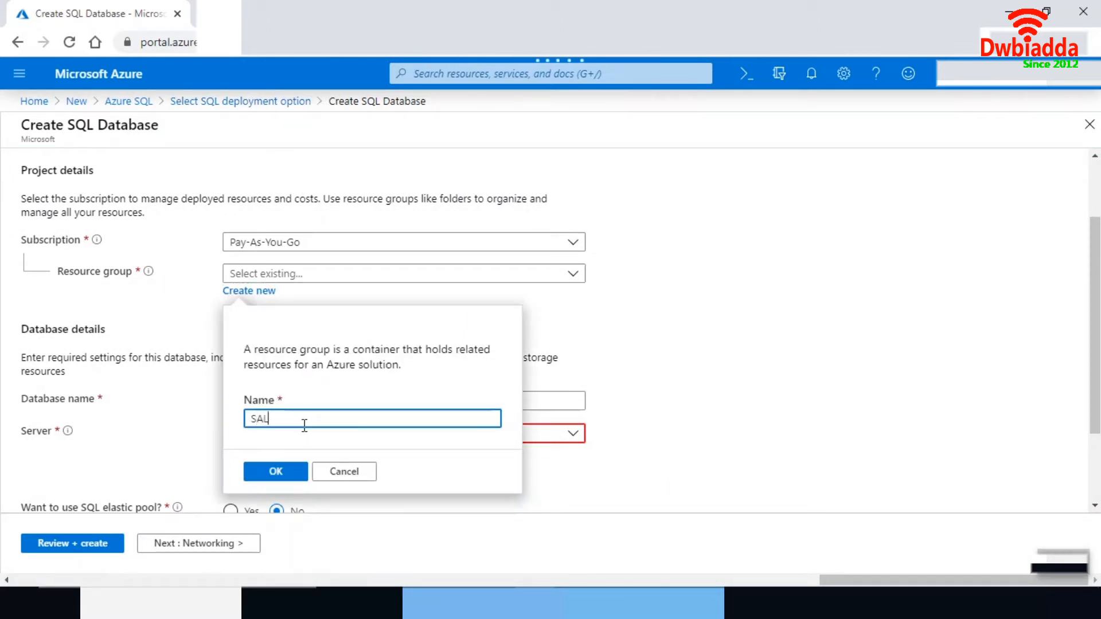
key(BackSpace)
key(BackSpace)
text(Q)
key(BackSpace)
text(QLRg)
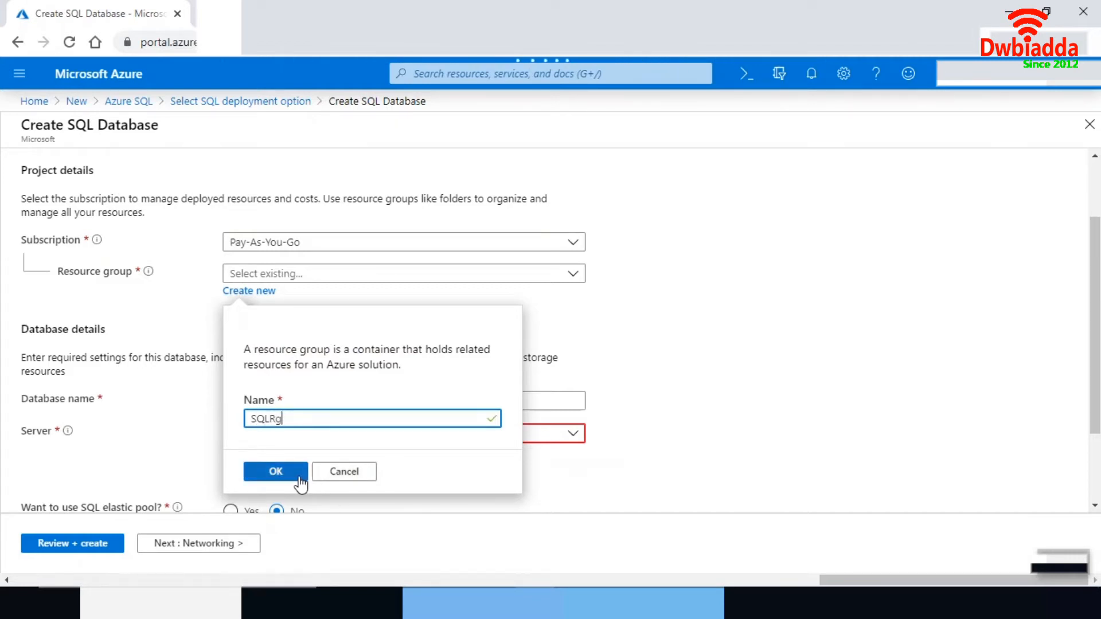
click(295, 477)
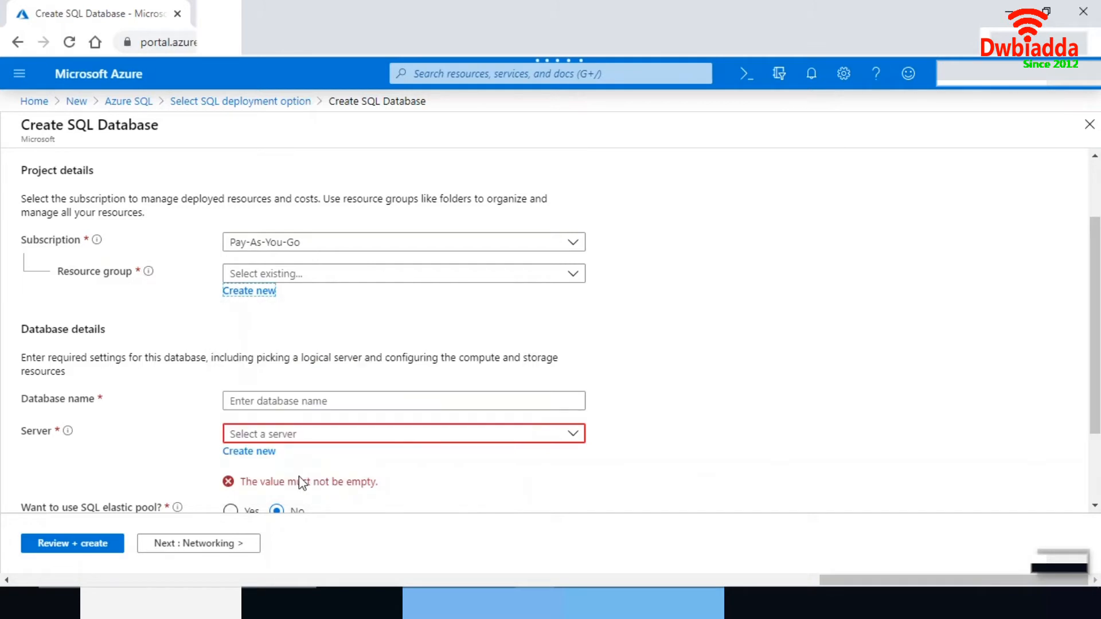
Step: Set the database name to Person
click(243, 402)
text(P)
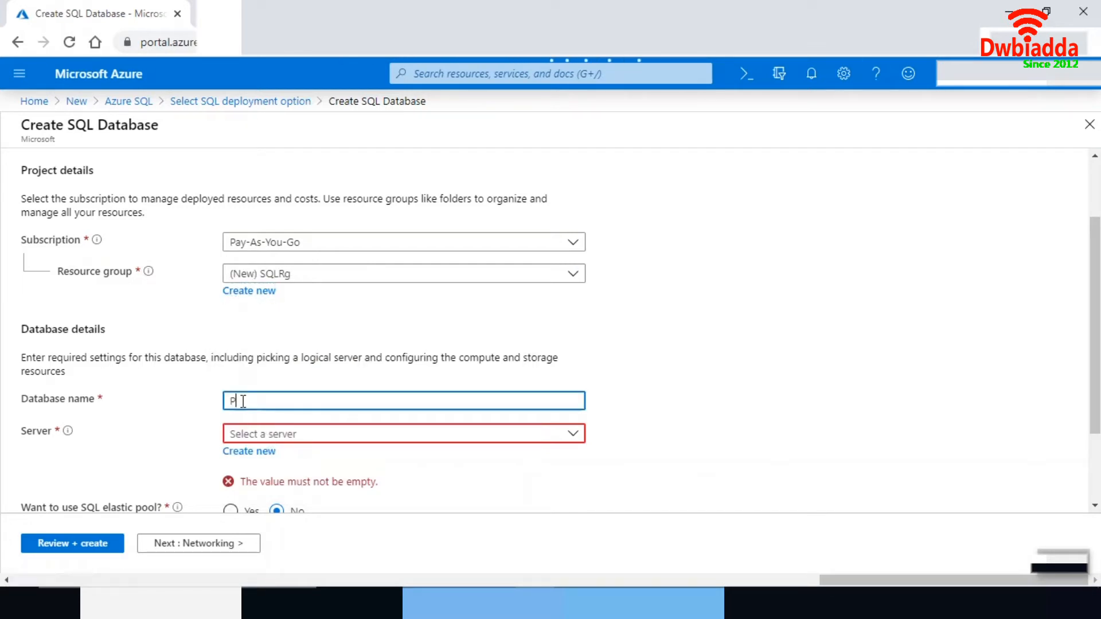
text(erson)
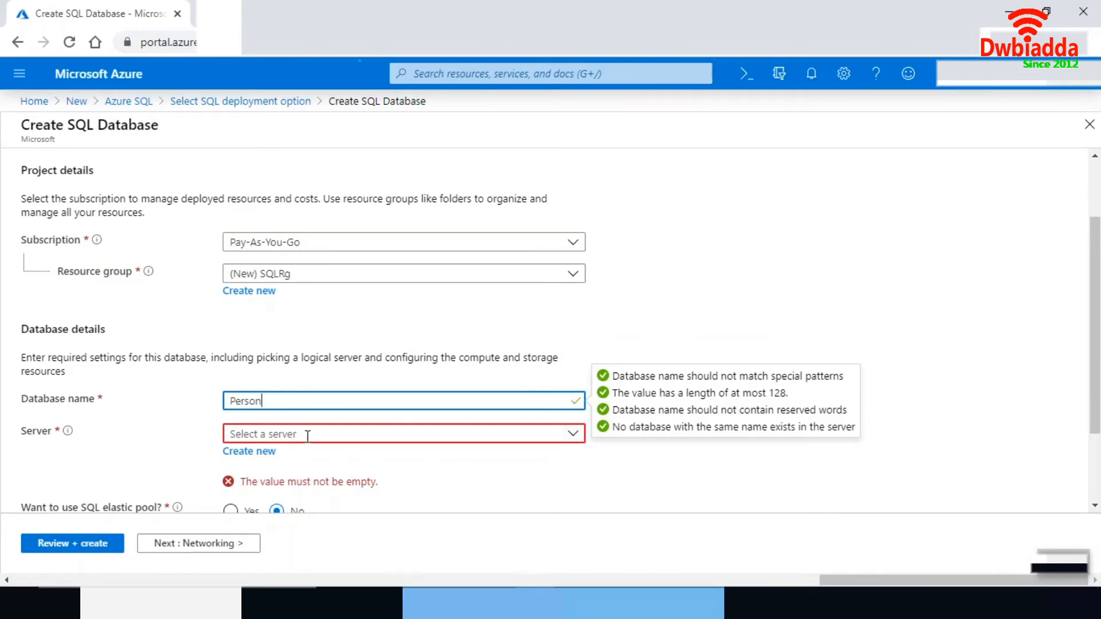
Step: Begin a new server for the database and enter SQLServer1986 as its server name
click(250, 452)
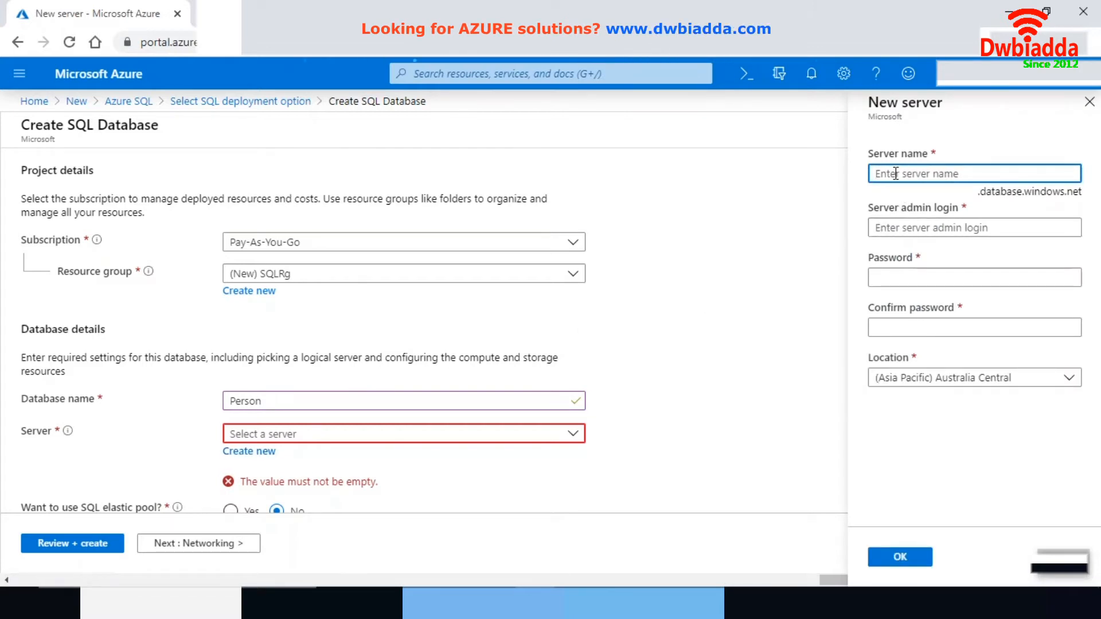
text(S)
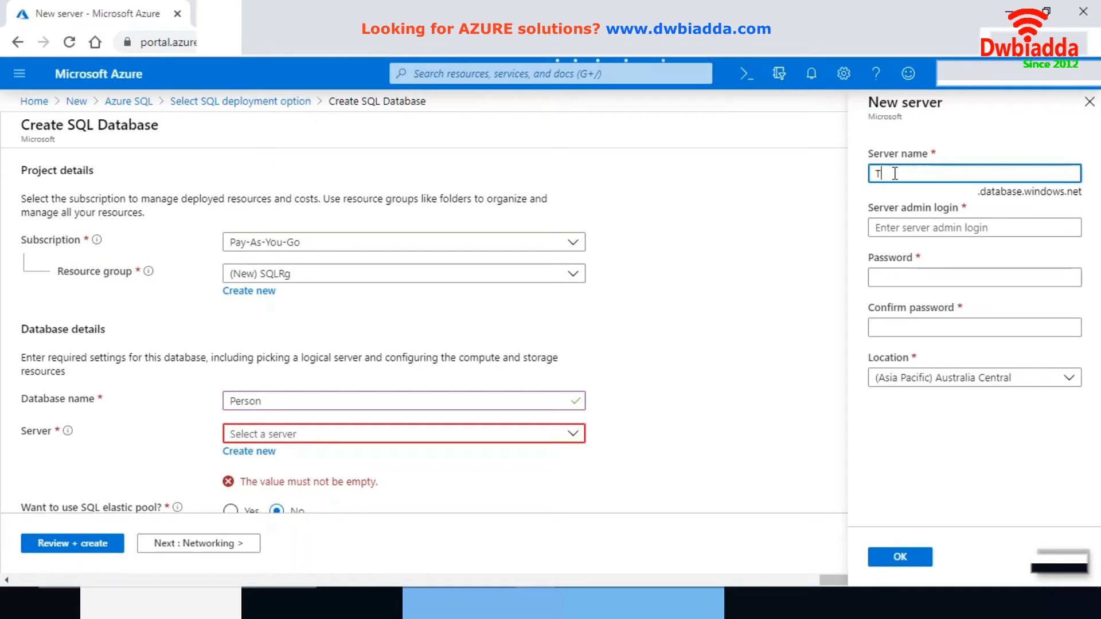
key(BackSpace)
text(SQL)
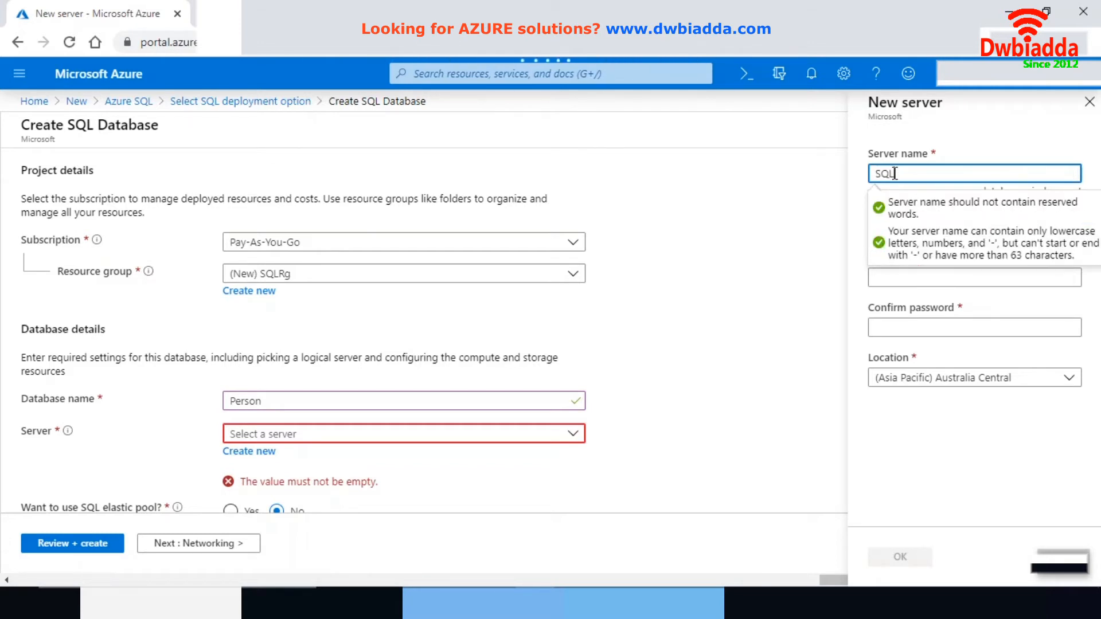
text(Server)
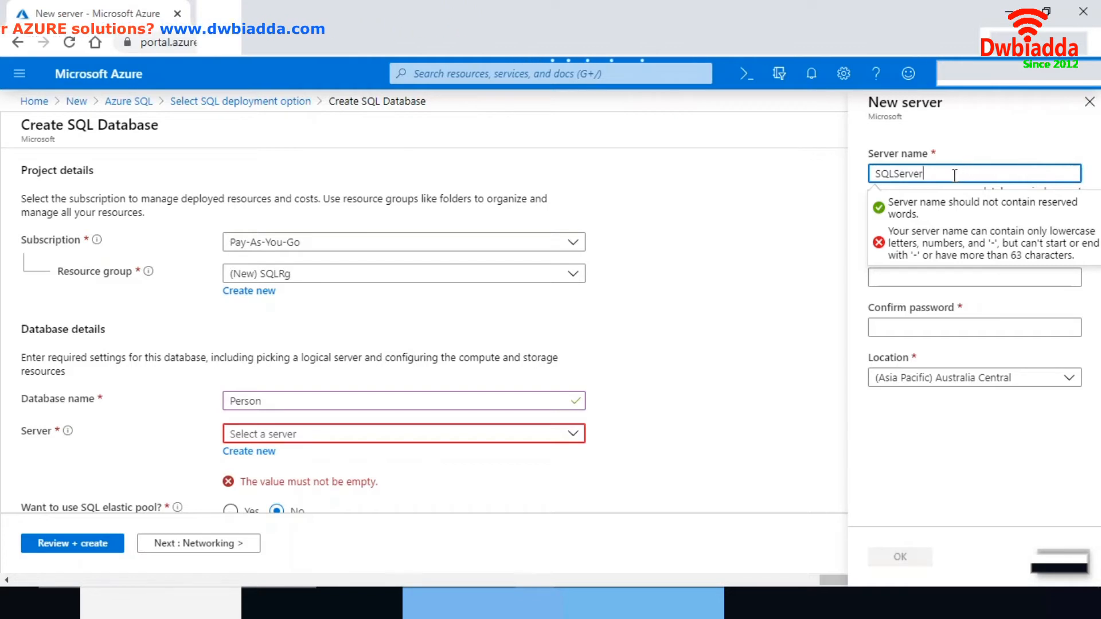
text(1986)
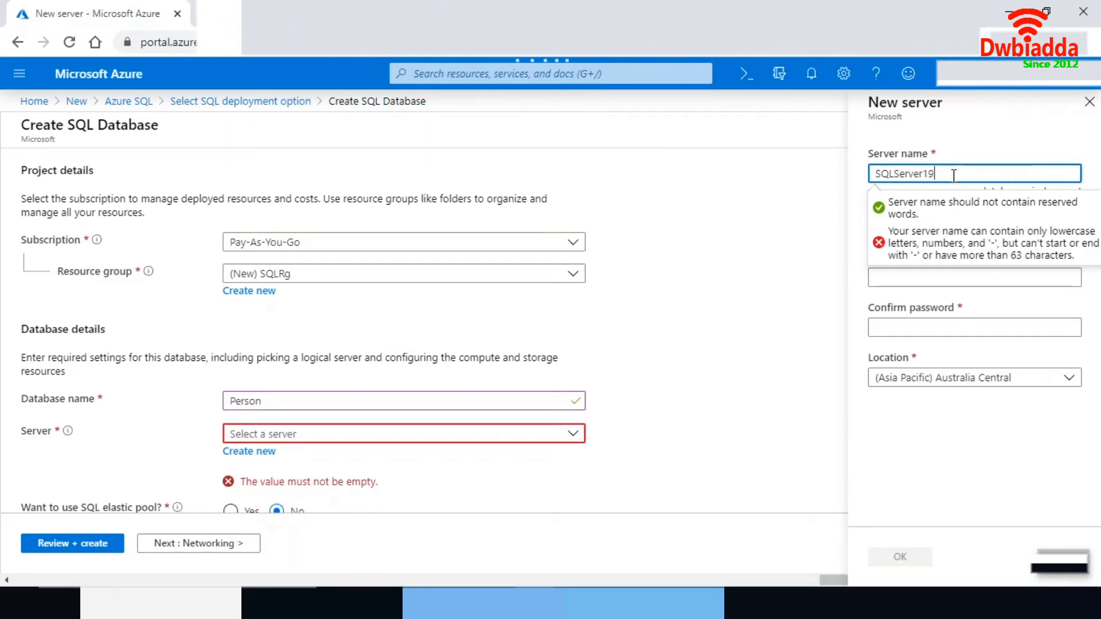
click(1029, 135)
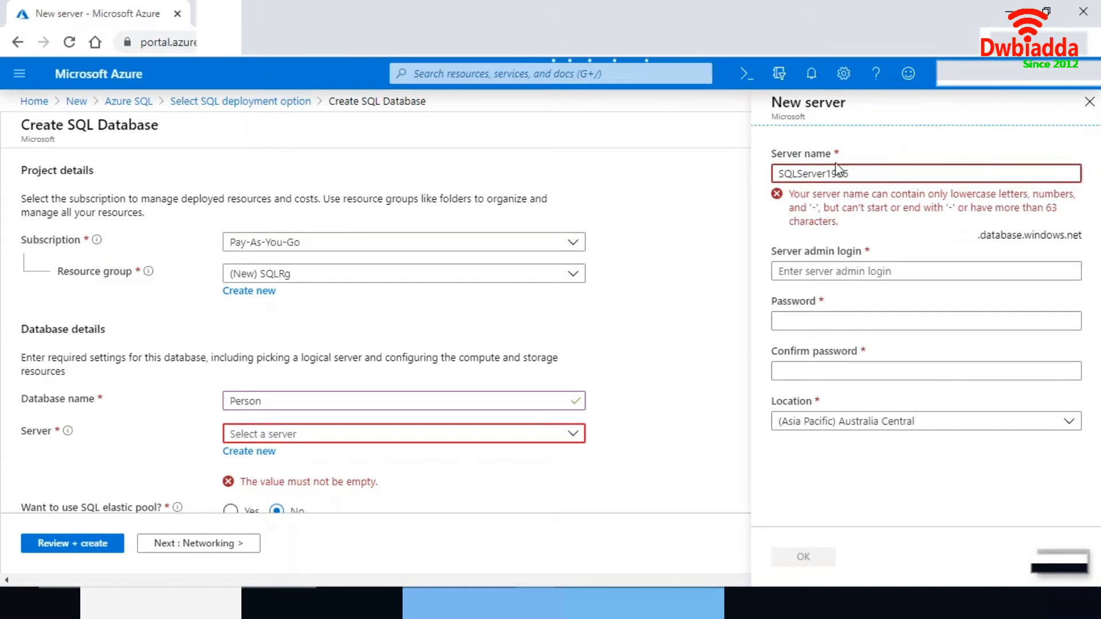
Step: Change the server name to the all-lowercase sqlserver1986
click(801, 173)
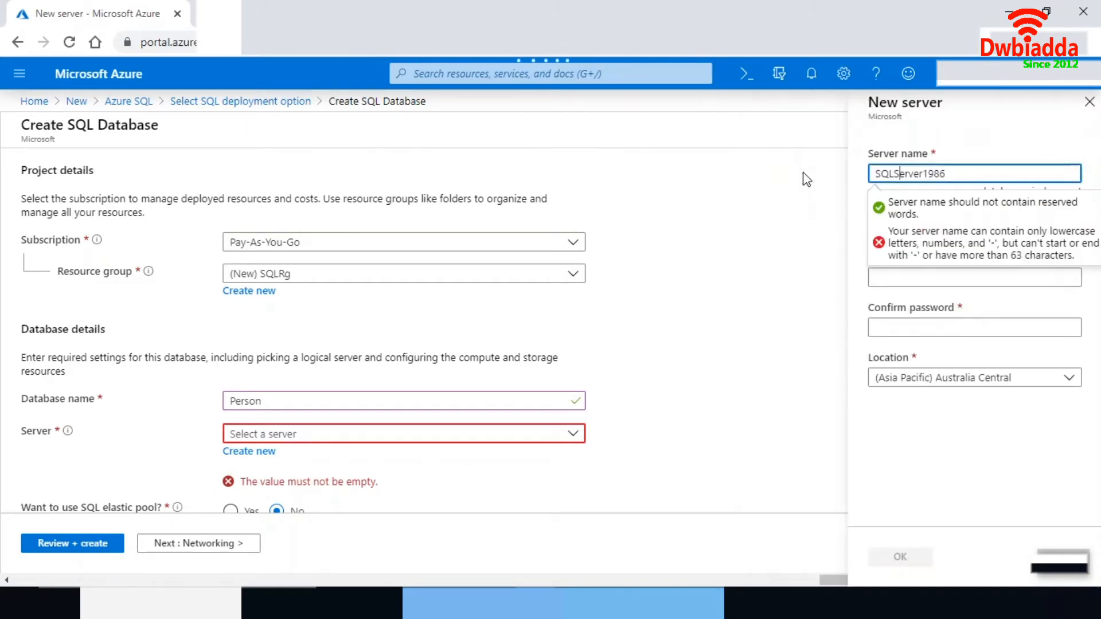
key(BackSpace)
key(BackSpace)
key(BackSpace)
key(BackSpace)
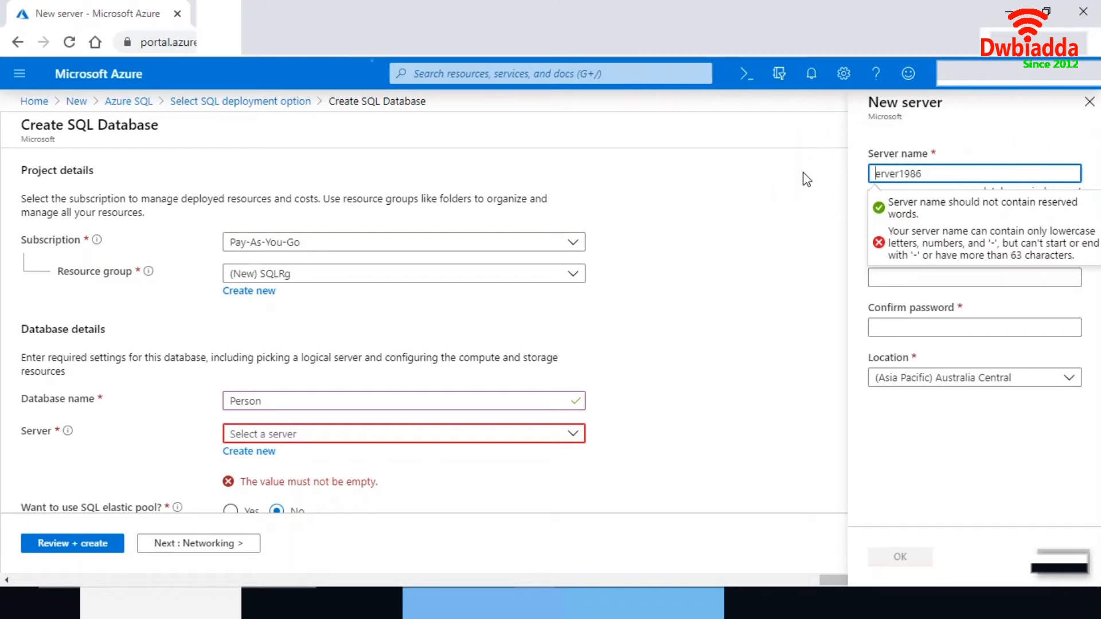
text(sqlserver)
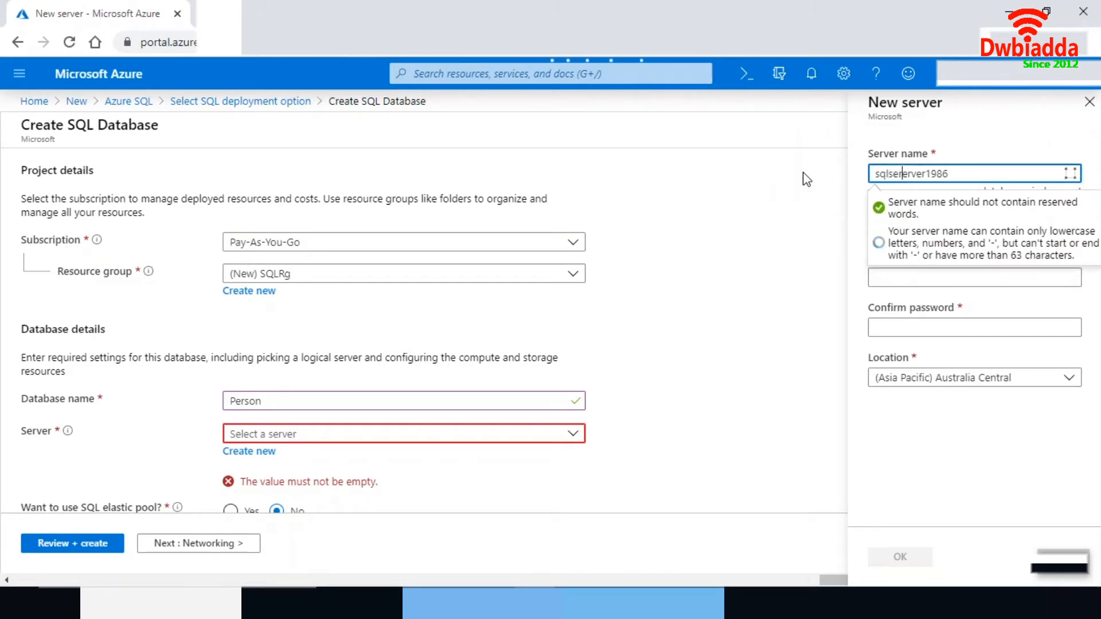
key(Delete)
key(Delete)
key(Delete)
key(Delete)
key(Delete)
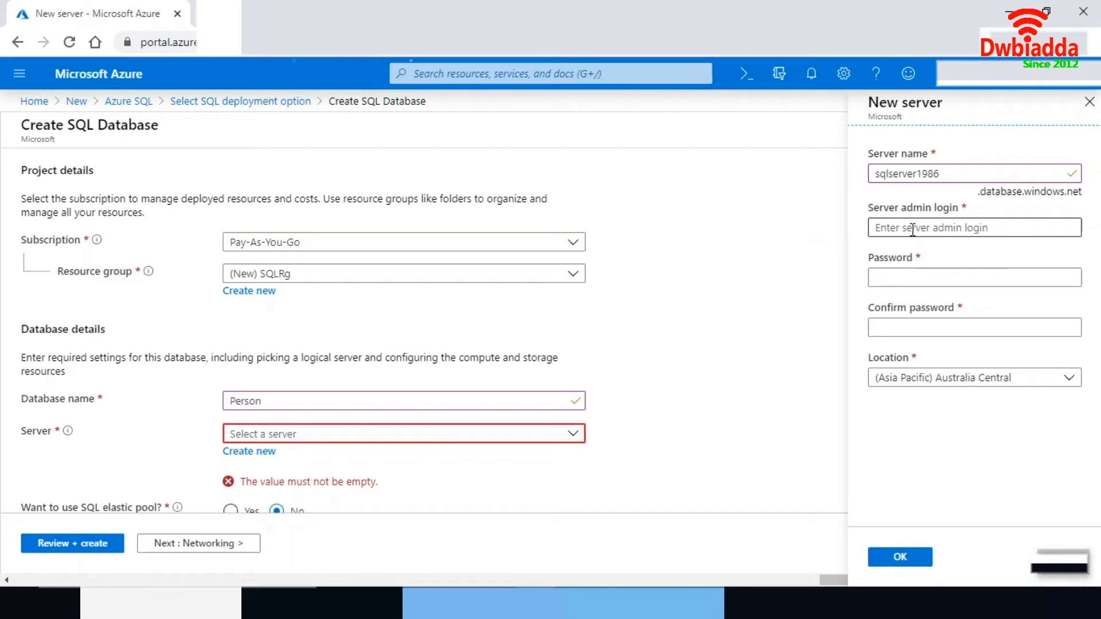
Step: Set the server admin login to severadmin, then enter the server password and repeat it in the confirmation field
click(903, 229)
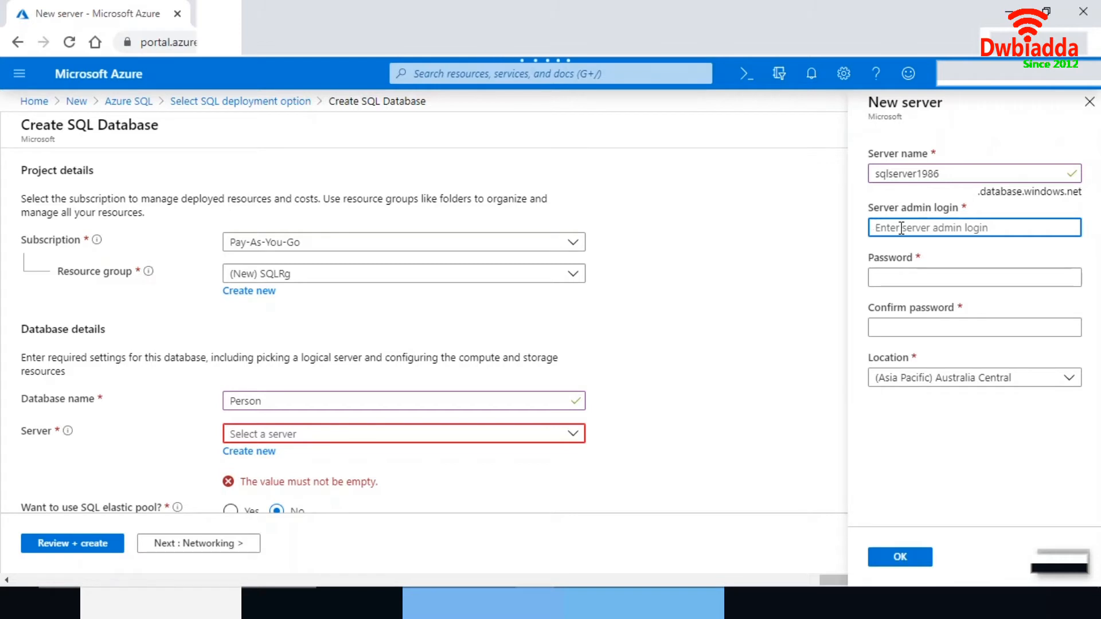
text(severadmin)
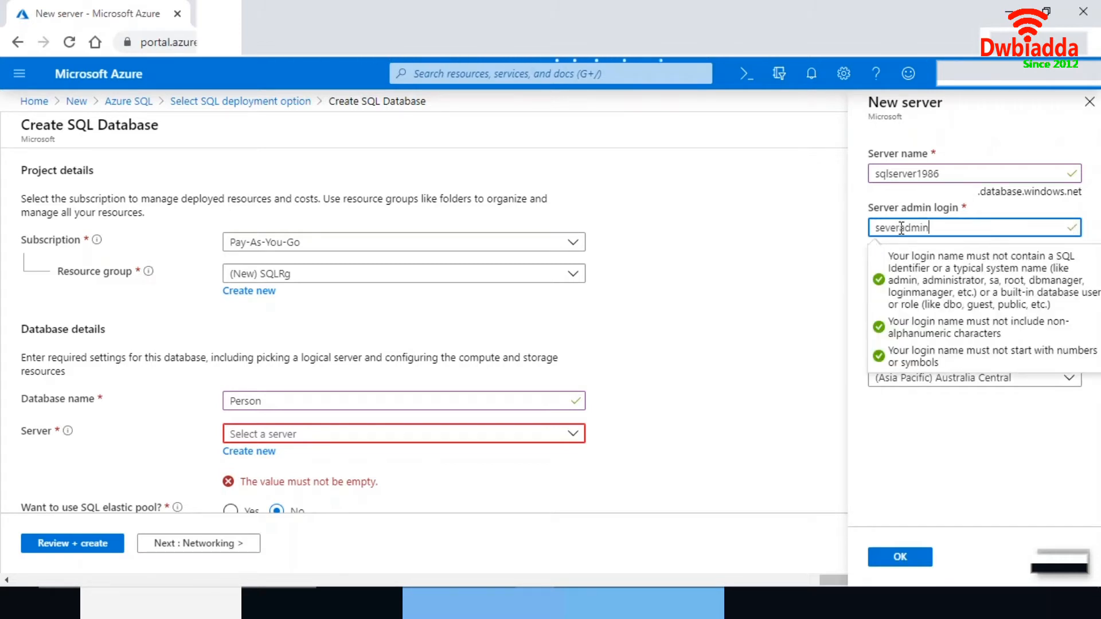
click(880, 276)
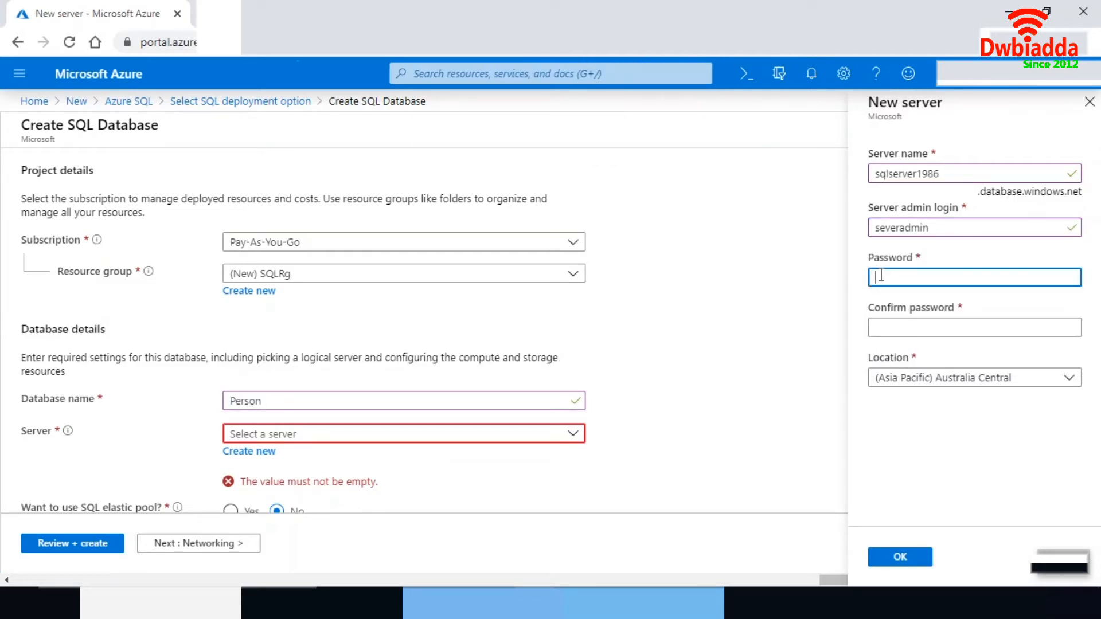
text(•••••••••••)
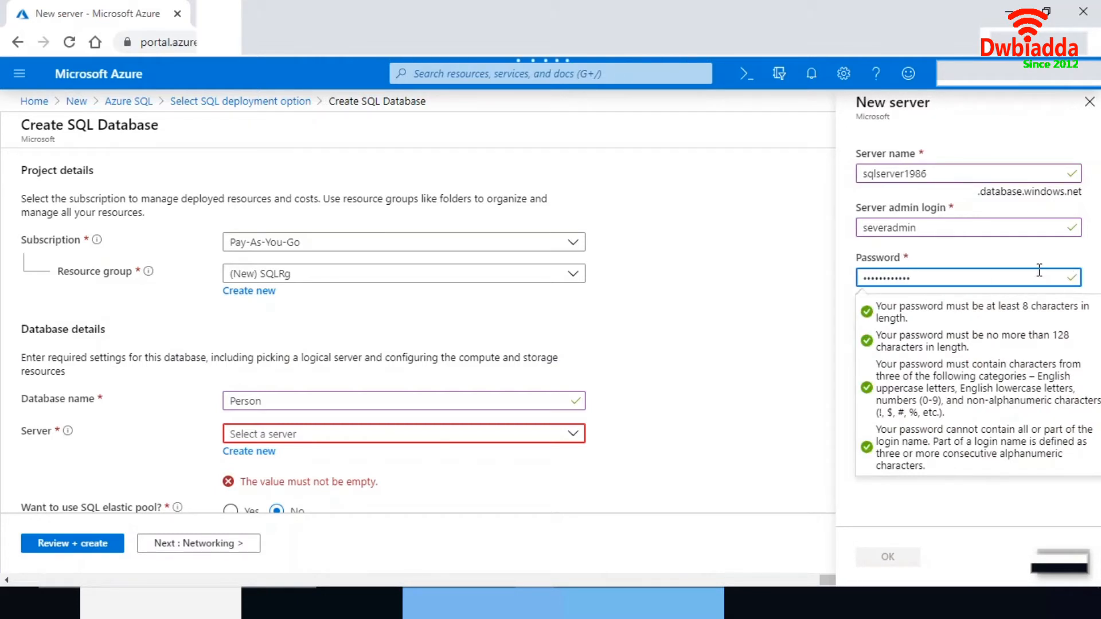
click(1024, 262)
click(906, 328)
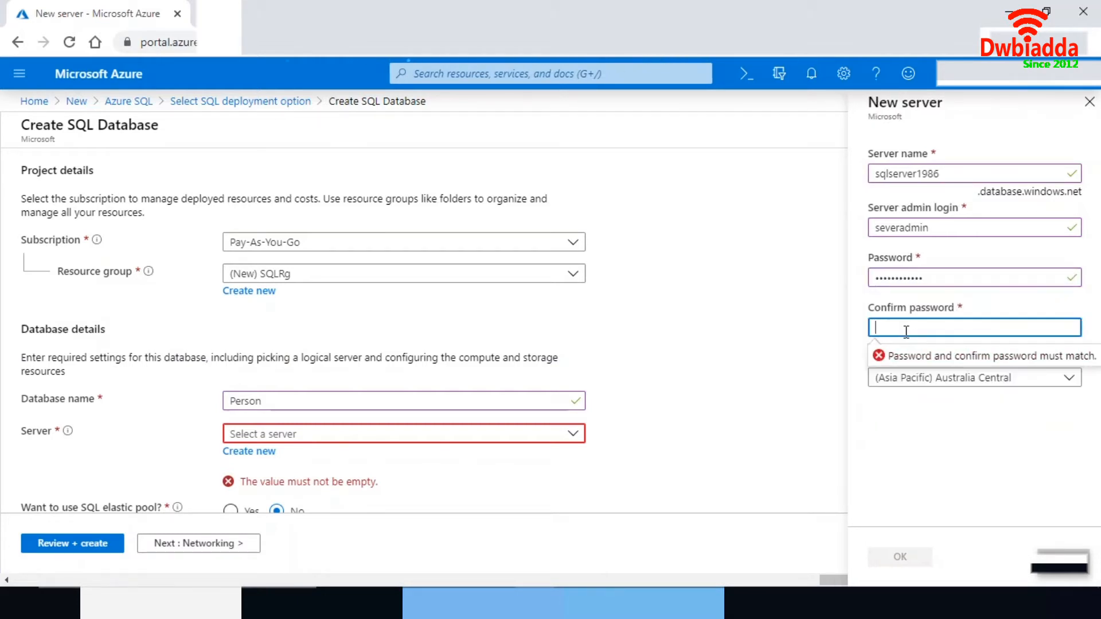
text(••••••••••••)
click(1023, 425)
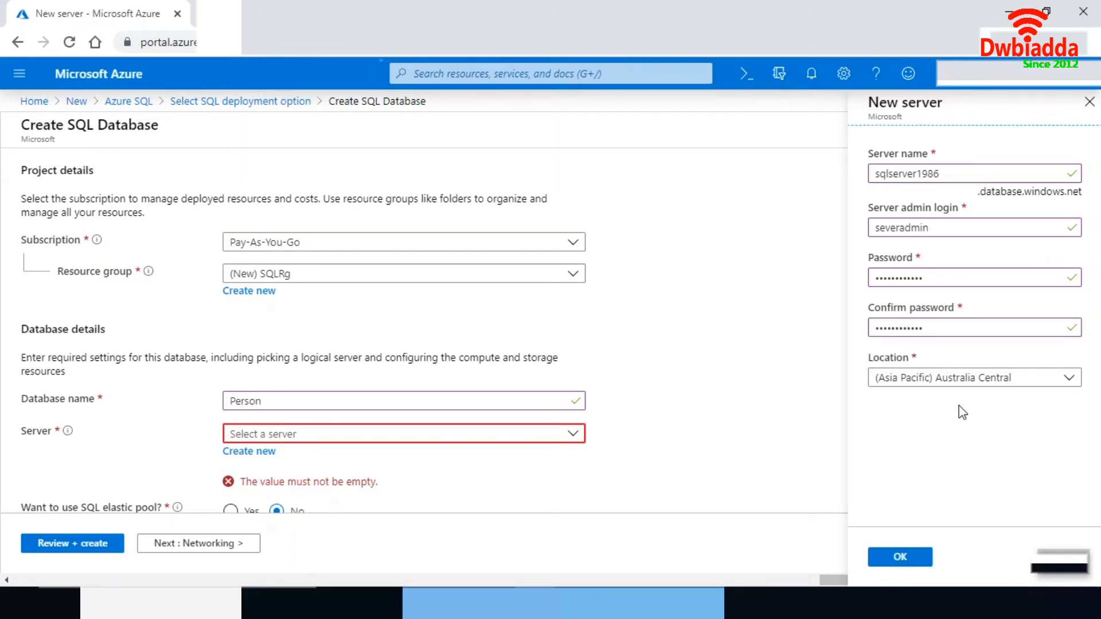
Step: Set the new server's location to (US) East US and accept the server settings
click(1070, 380)
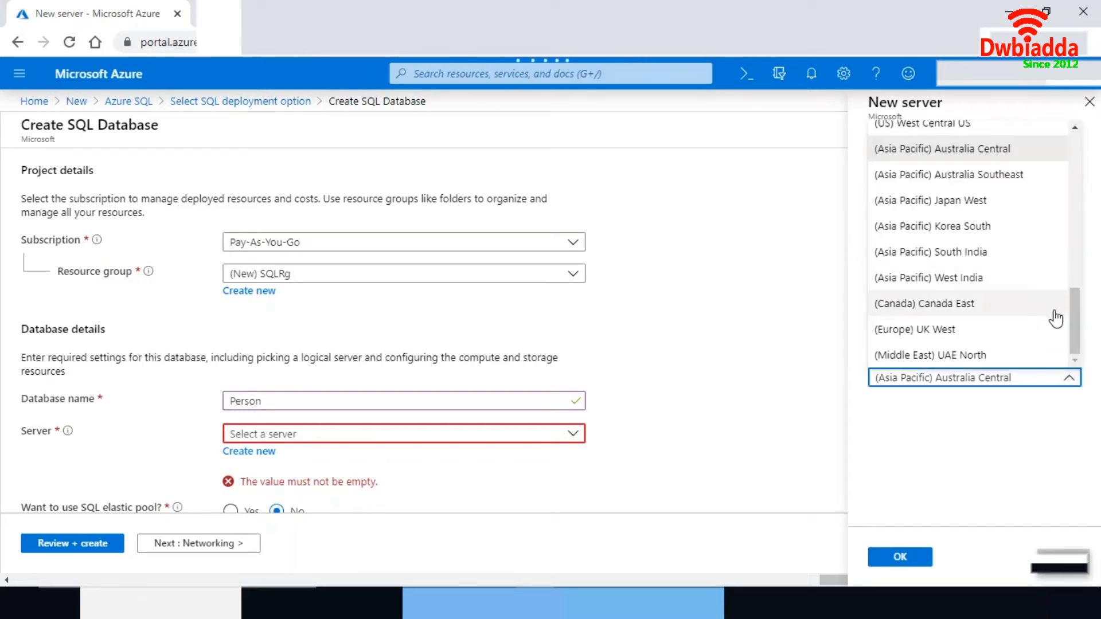
drag(1072, 319, 1072, 170)
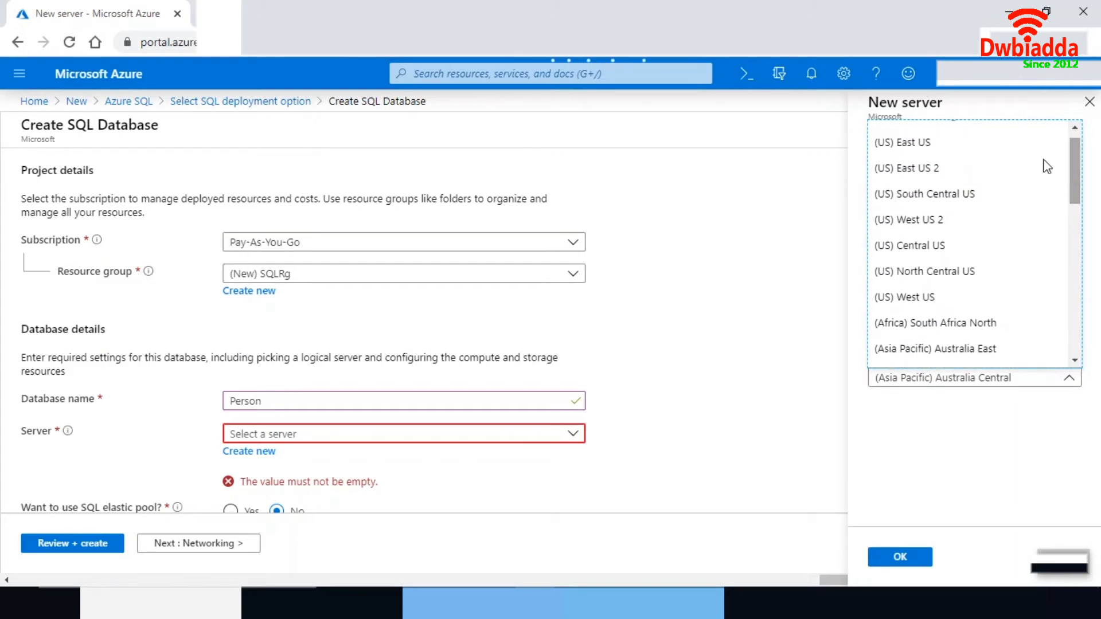
click(933, 140)
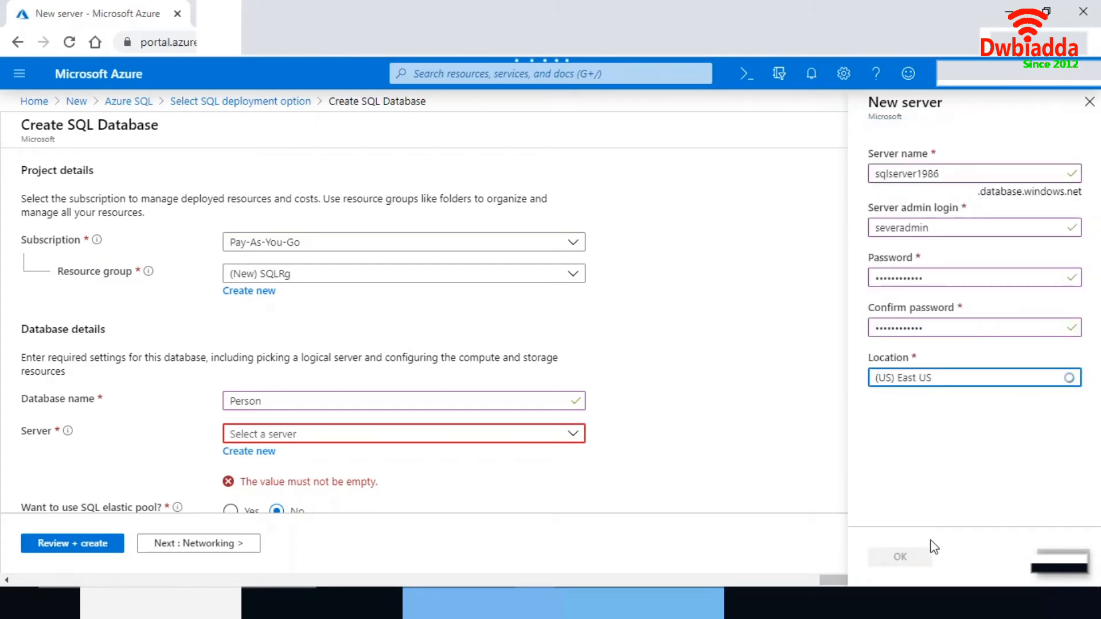
click(911, 558)
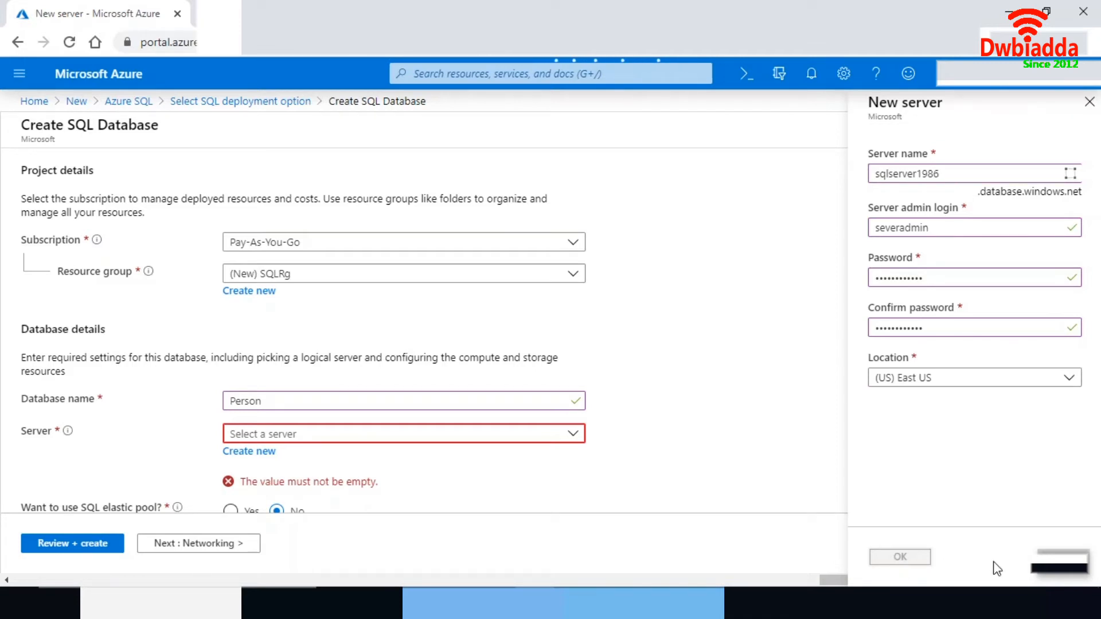
click(900, 556)
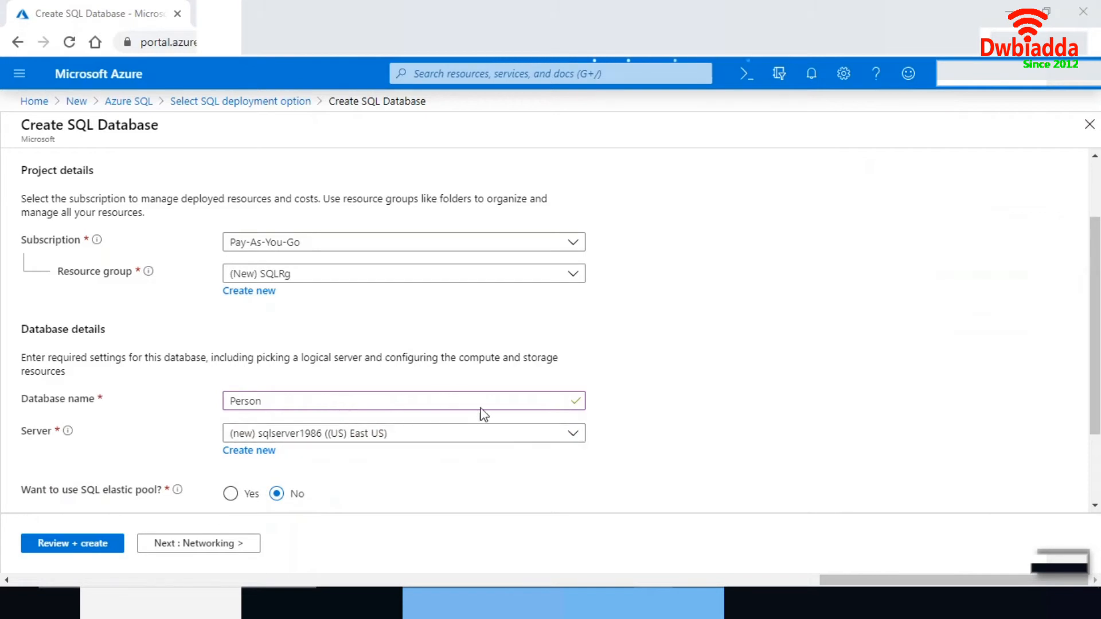
Step: Choose Yes for using a SQL elastic pool with the database
scroll(1099, 266, down, 2)
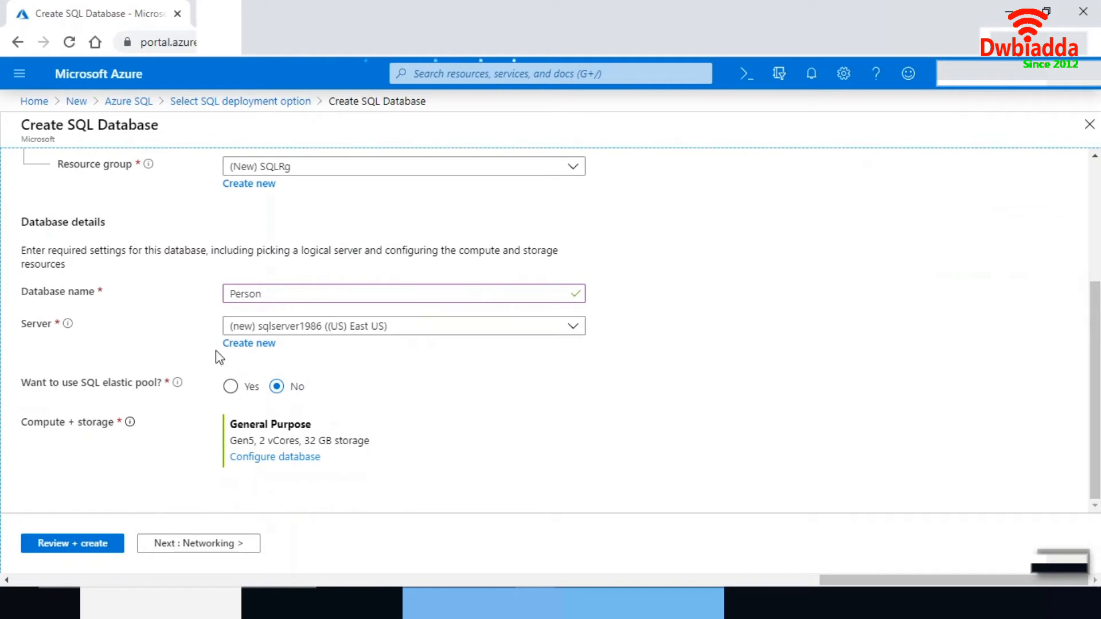
mouse_move(179, 384)
click(231, 386)
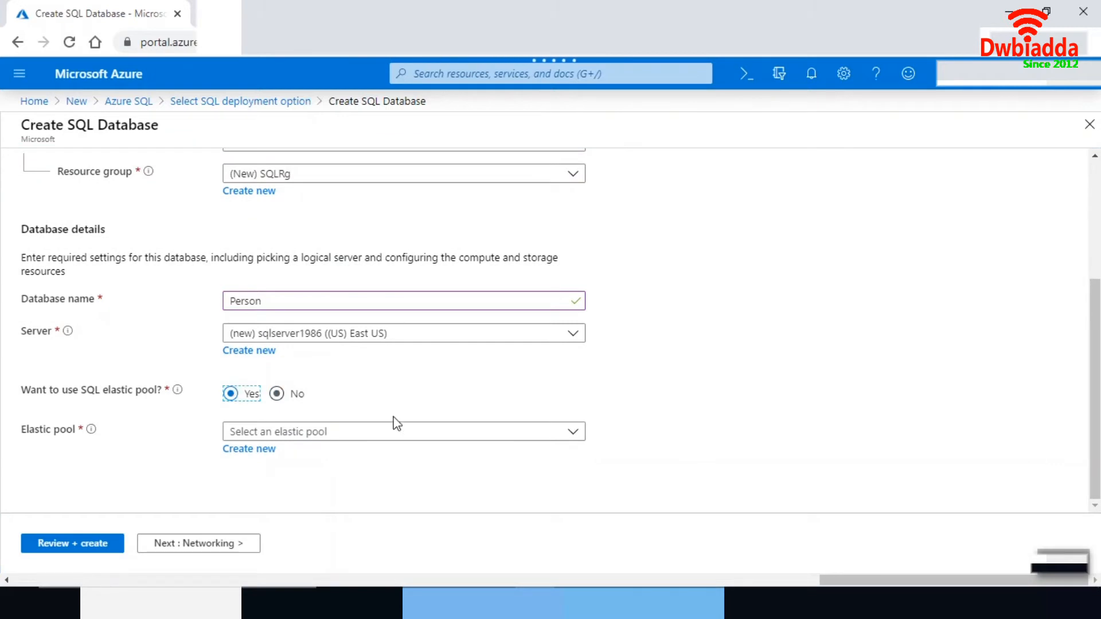
Step: Choose No for the SQL elastic pool and apply the General Purpose configuration with the Provisioned compute tier
click(573, 436)
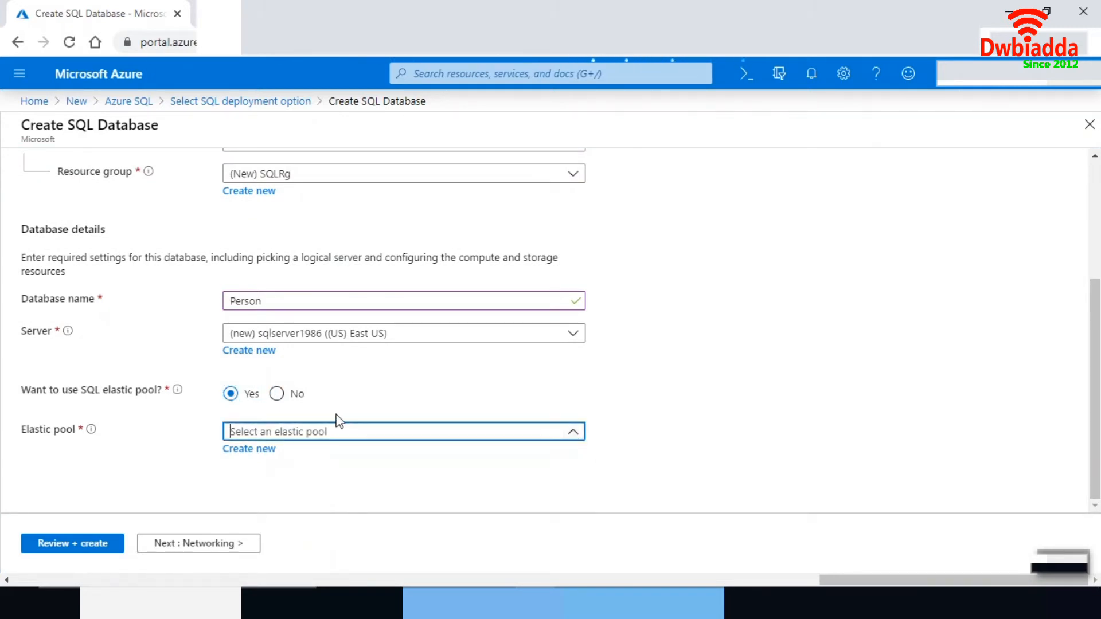
click(278, 394)
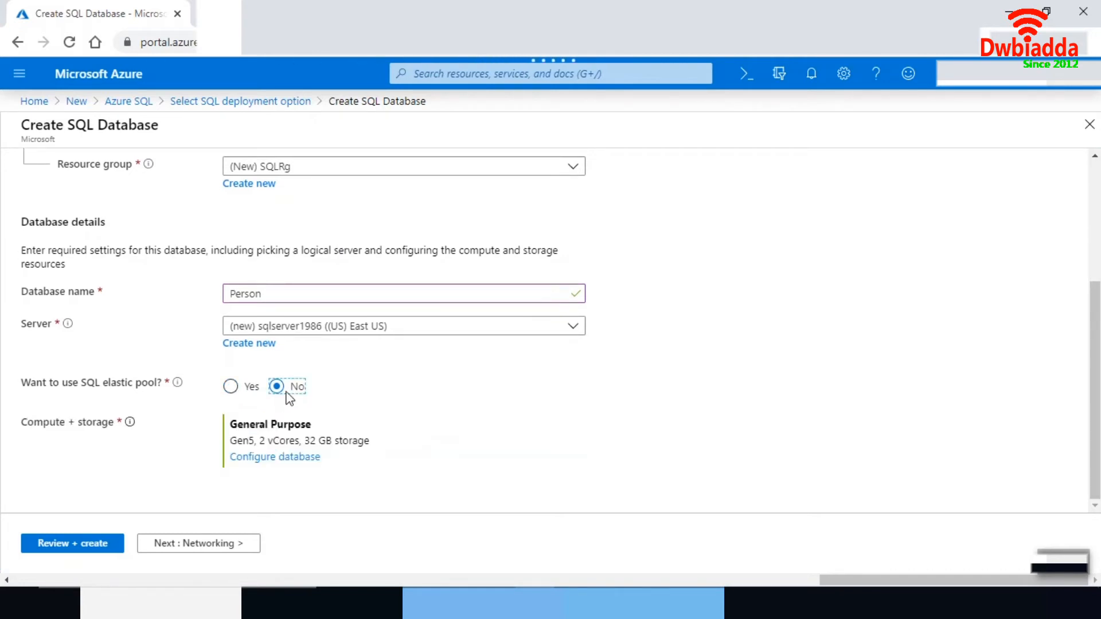
click(1094, 324)
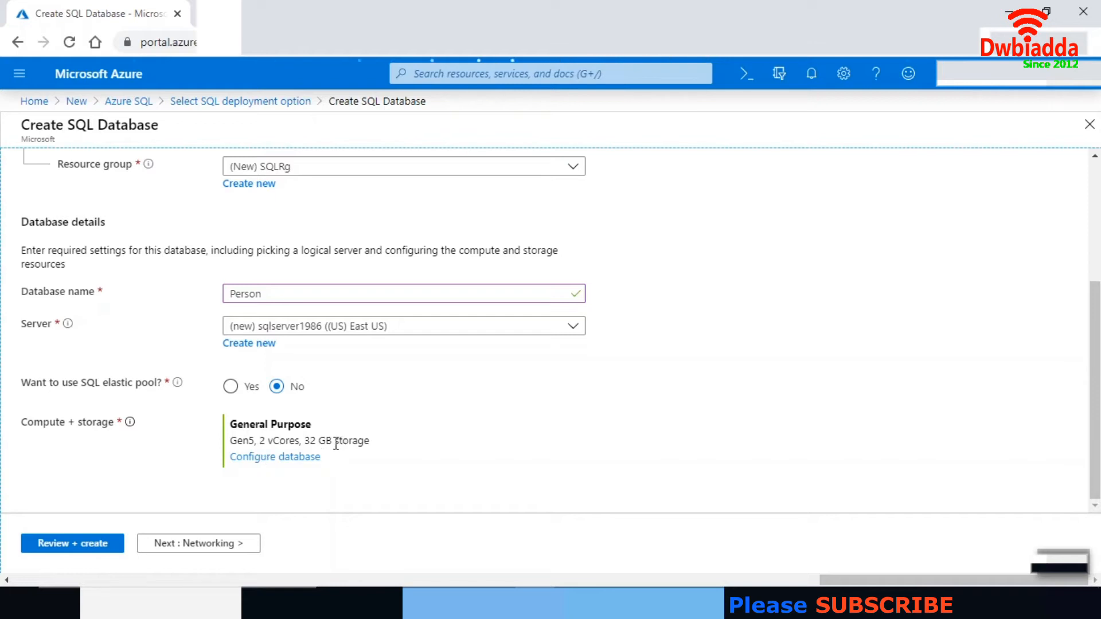
click(280, 462)
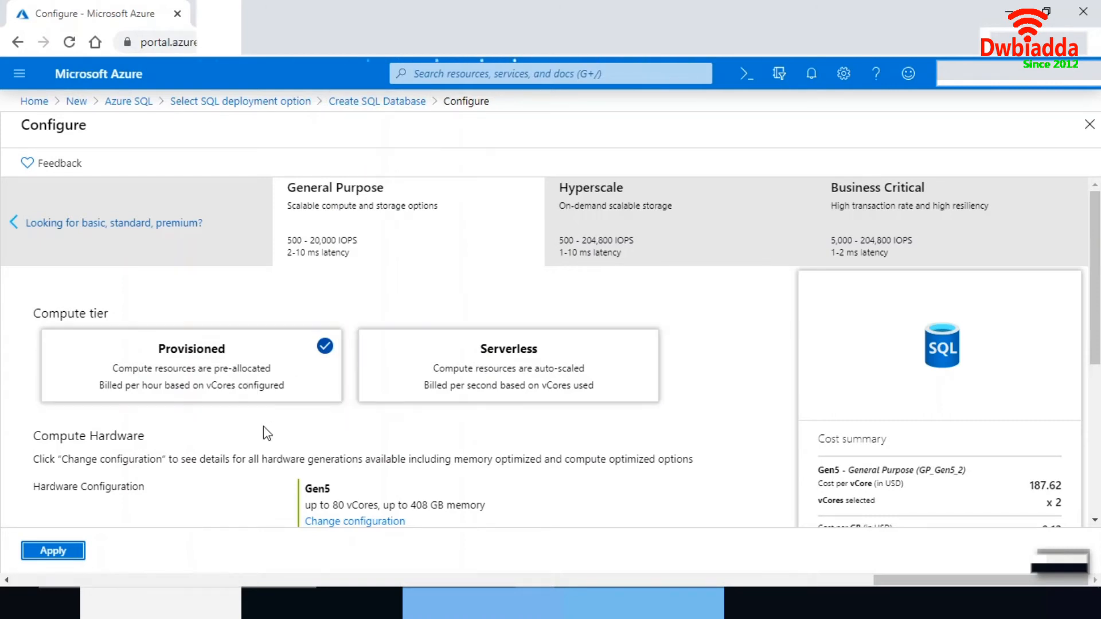
click(51, 554)
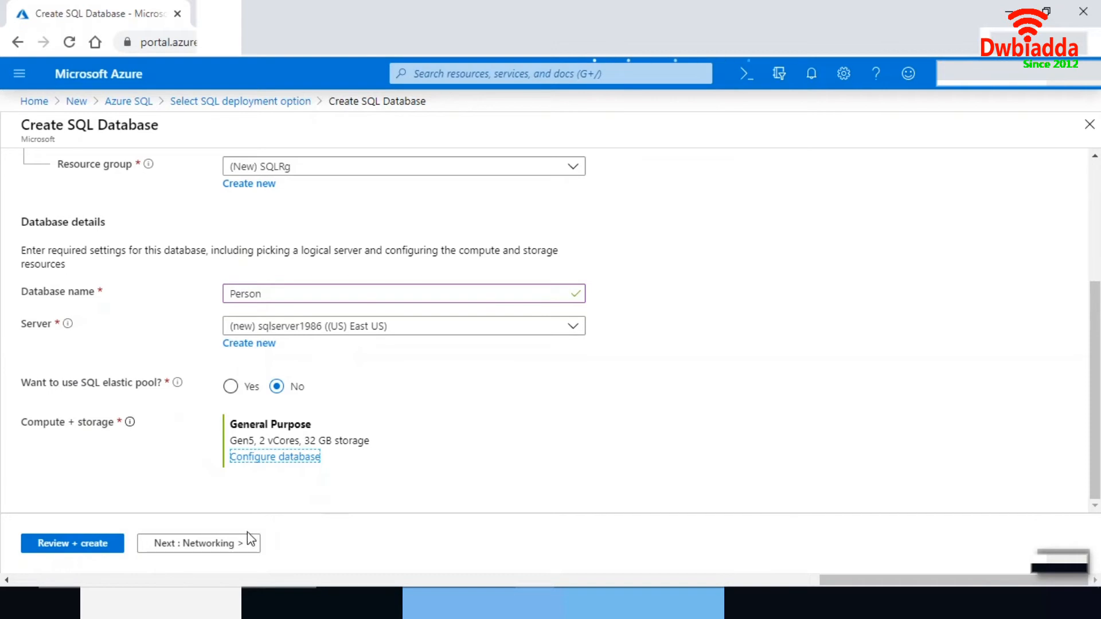
Step: In the networking settings, try the Public endpoint and Private endpoint (preview) connectivity methods, and continue to the additional settings
click(216, 545)
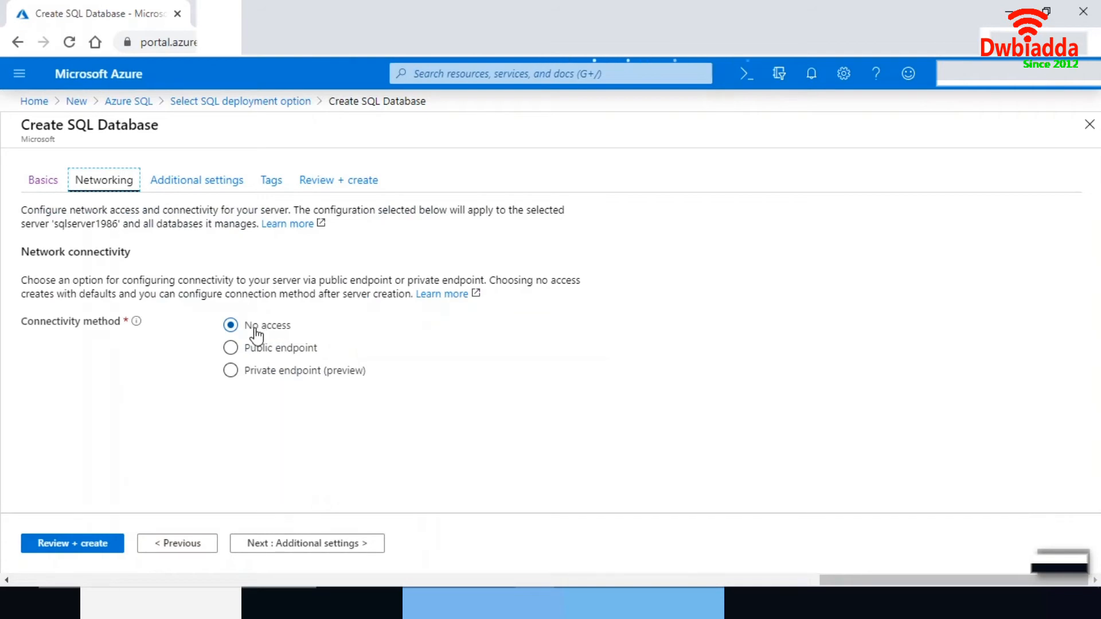
click(230, 348)
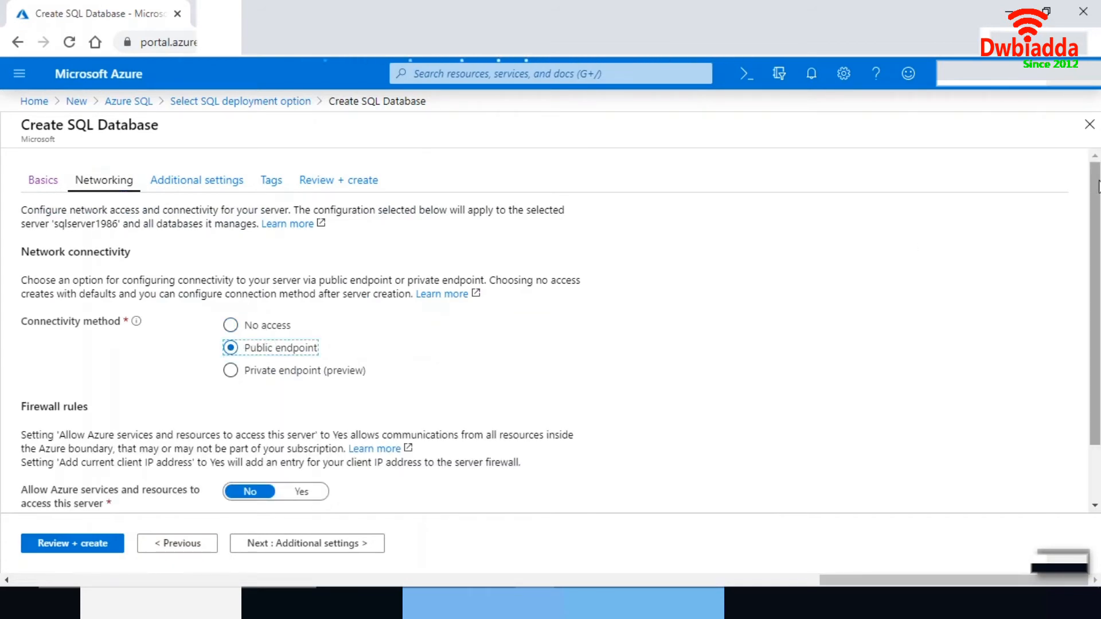
scroll(1096, 189, down, 2)
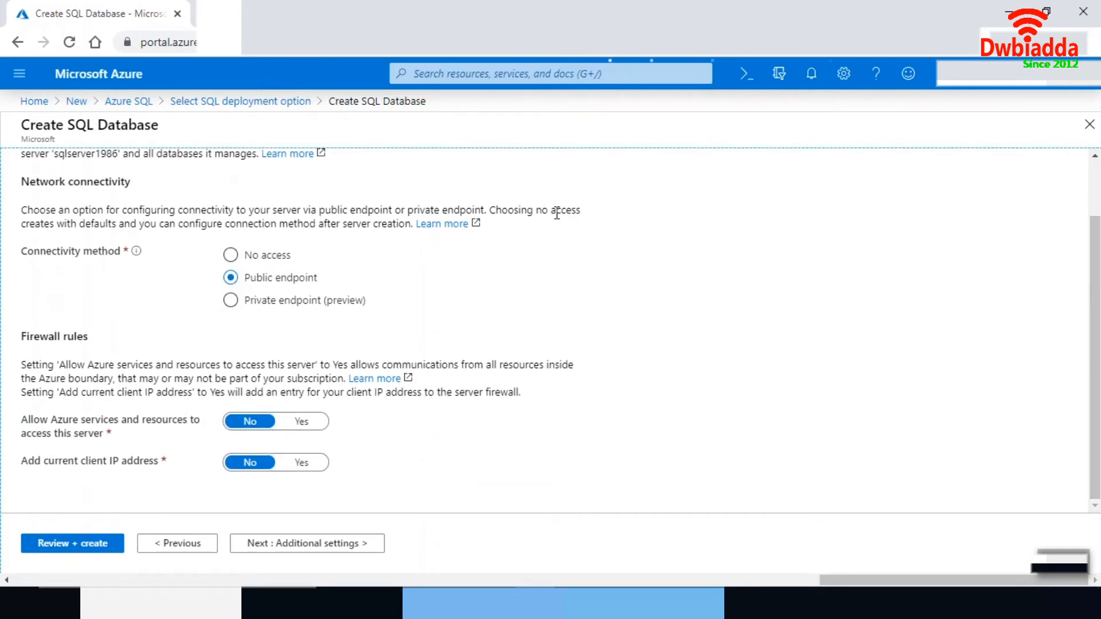
click(311, 303)
mouse_move(138, 257)
click(283, 550)
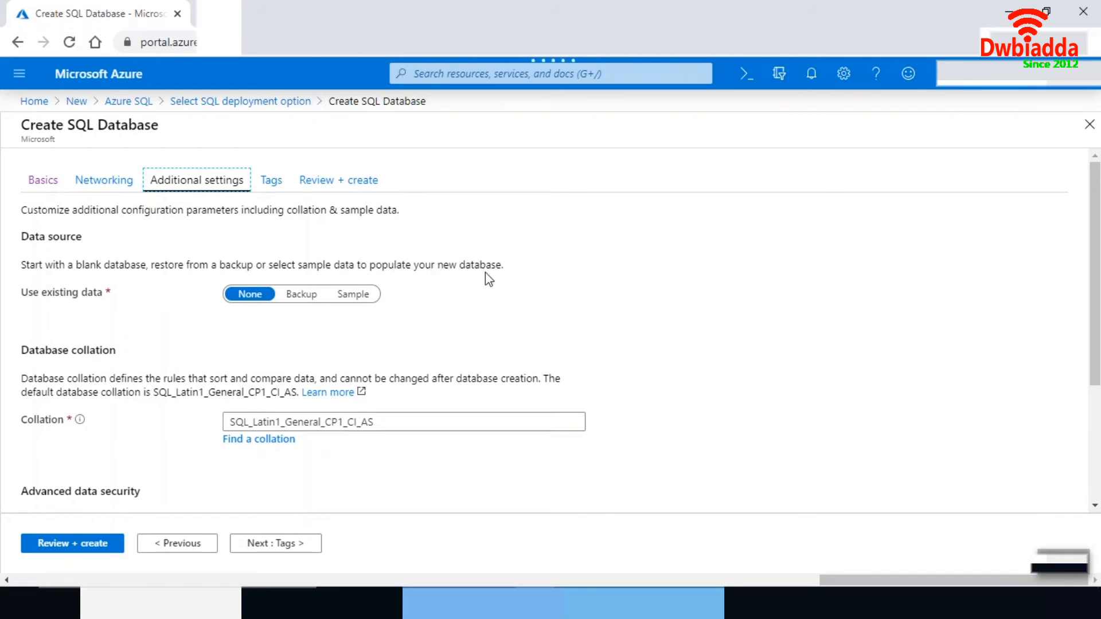
Step: Set the new database to use Sample as its existing data and continue to the tag settings
click(353, 294)
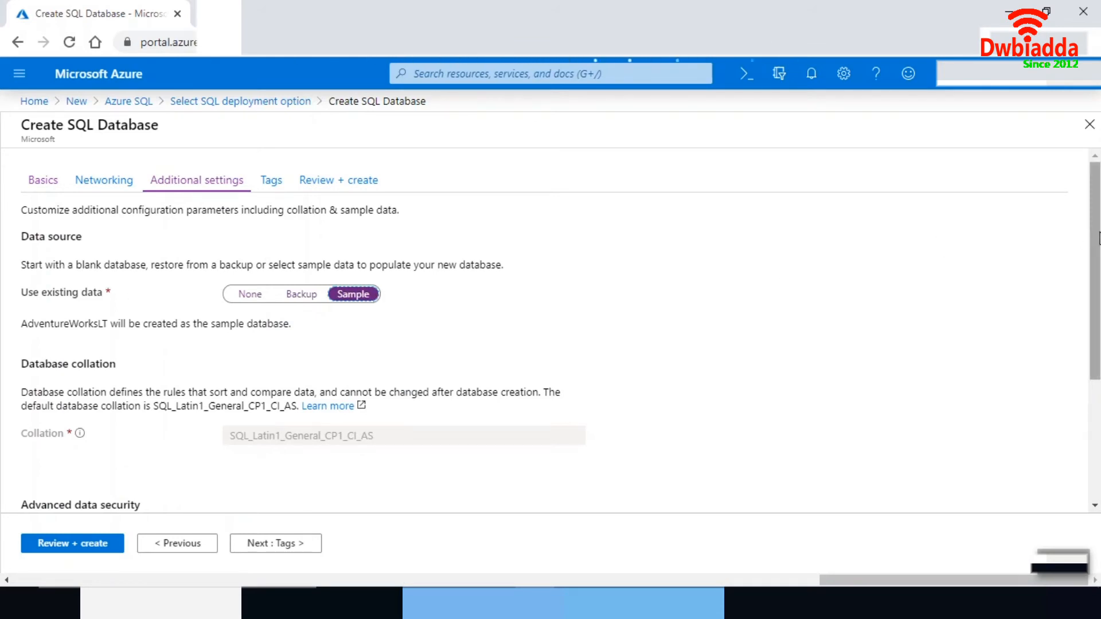
drag(1097, 235, 1098, 361)
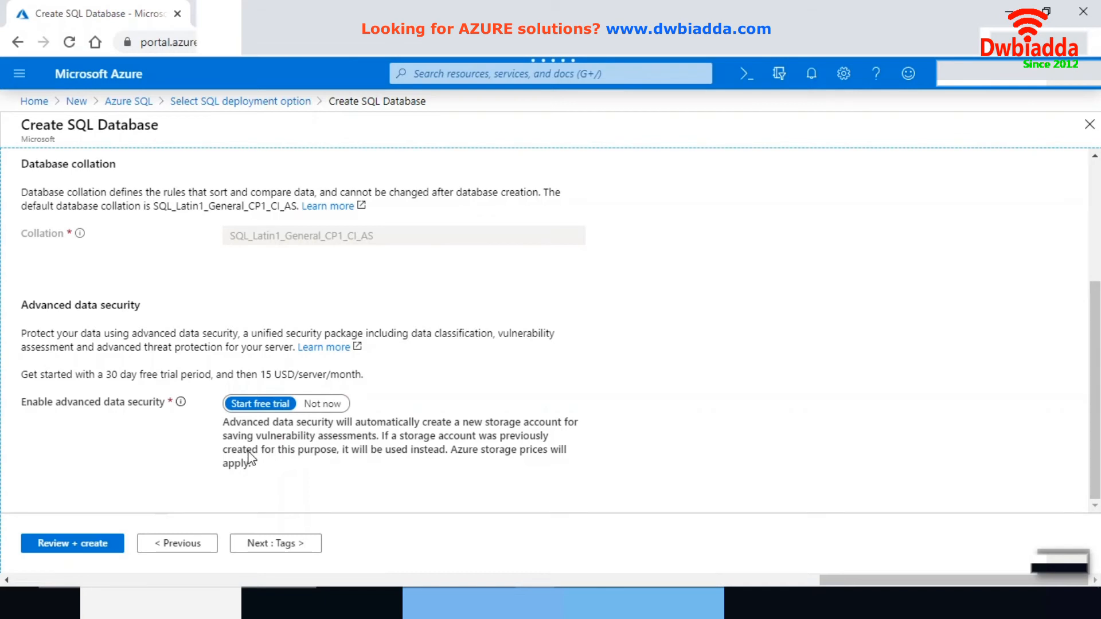
click(289, 544)
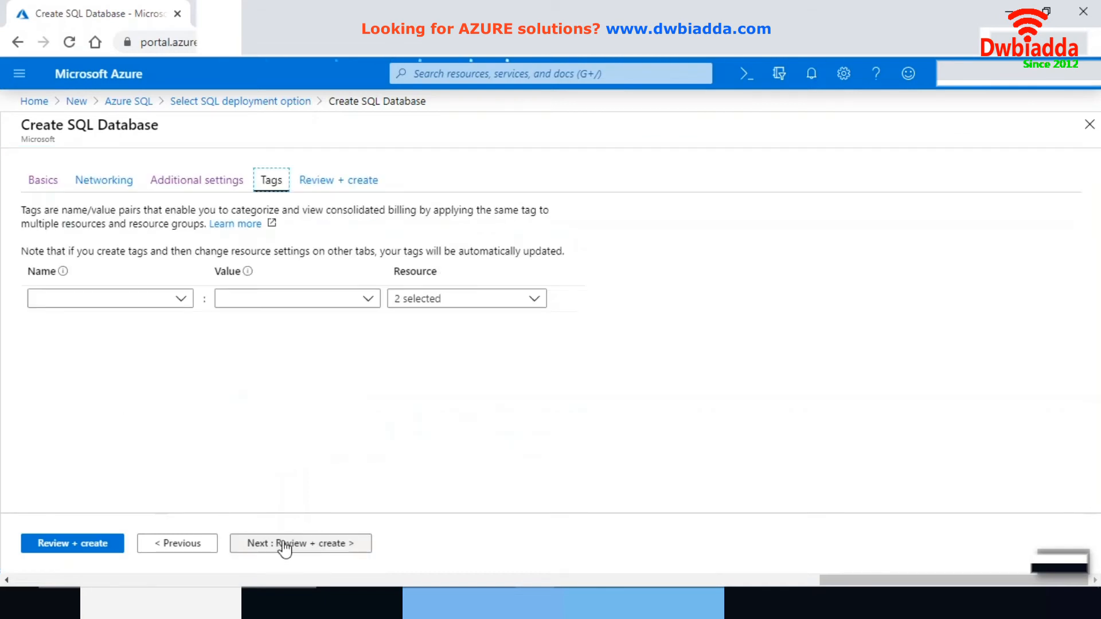
Step: Leave the tags empty, proceed to the final review and create the SQL database
click(302, 548)
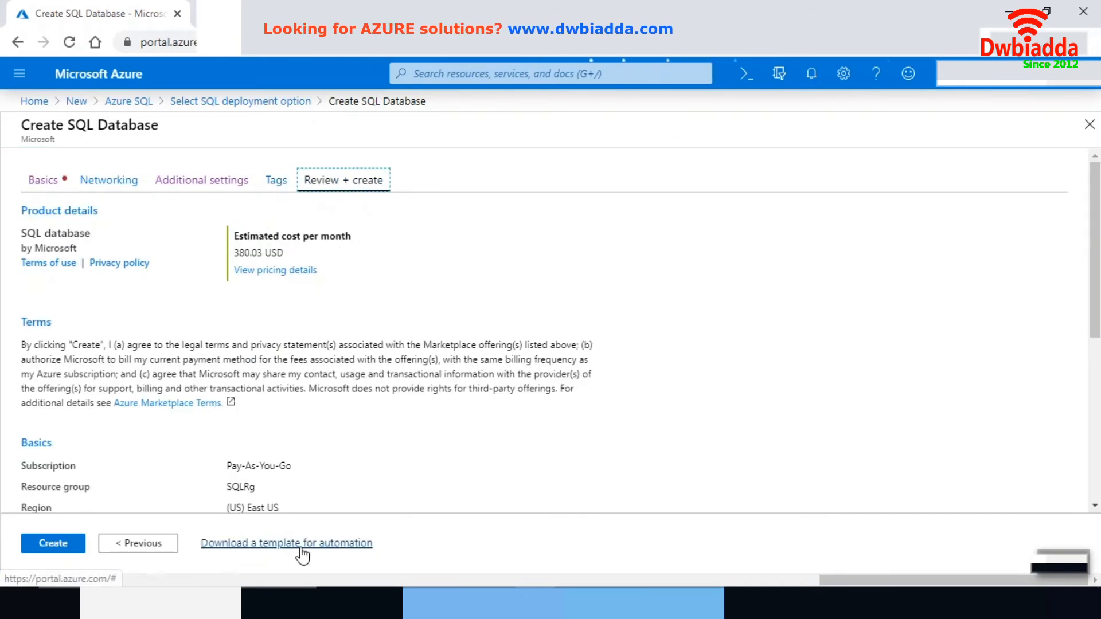
click(65, 543)
Step: Look over the submitted database's basic settings and leave the creation form, discarding unsaved edits
click(43, 182)
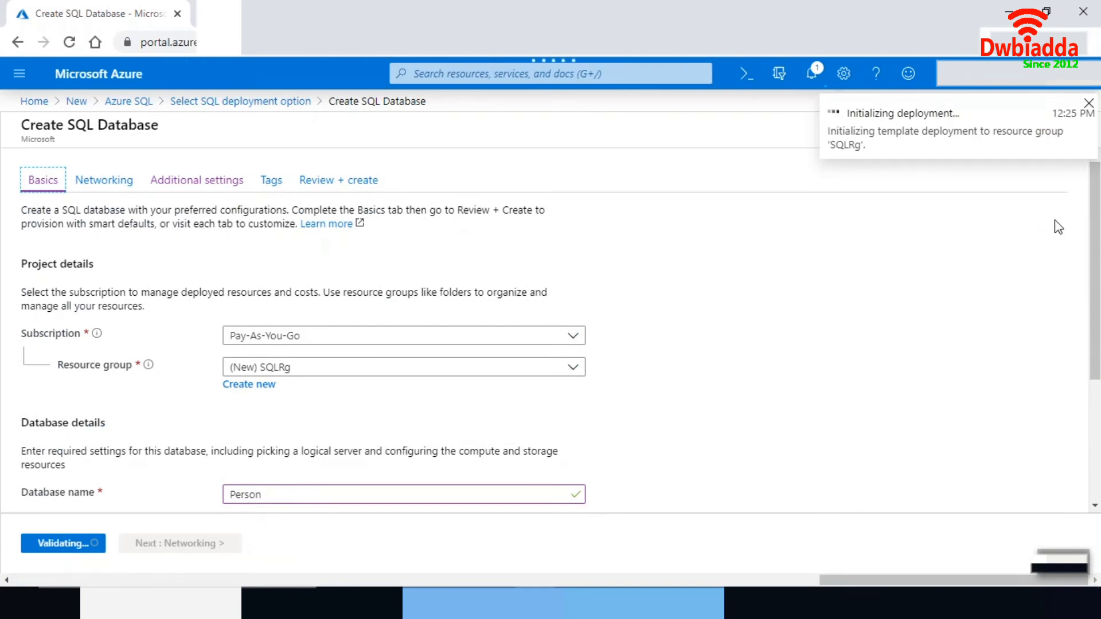
drag(1084, 220, 1083, 325)
scroll(551, 329, down, 1)
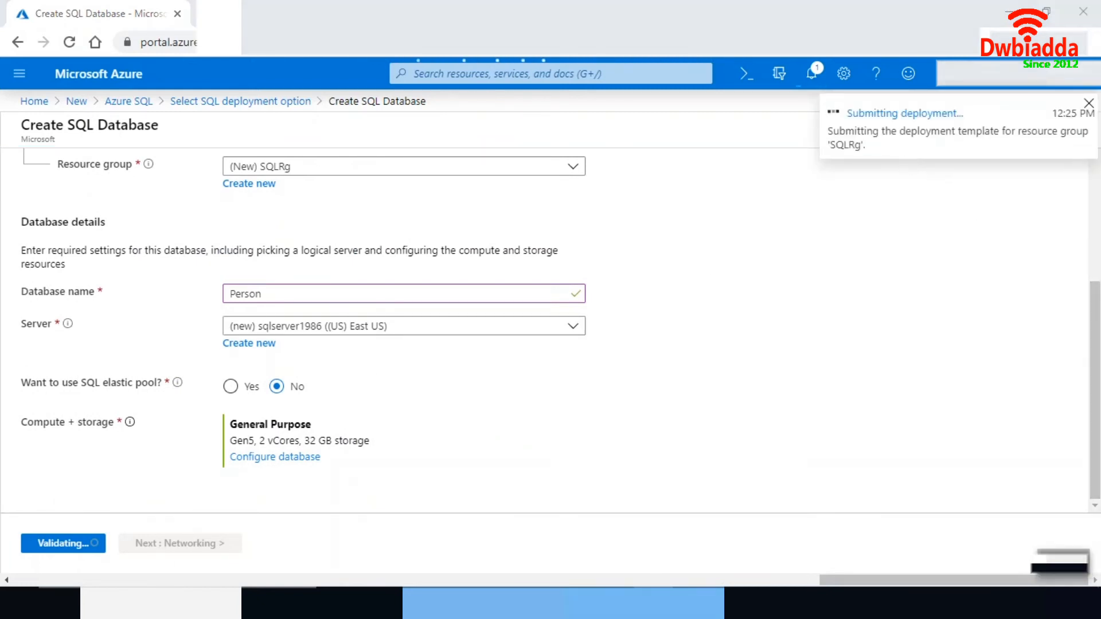
drag(1098, 353, 1098, 230)
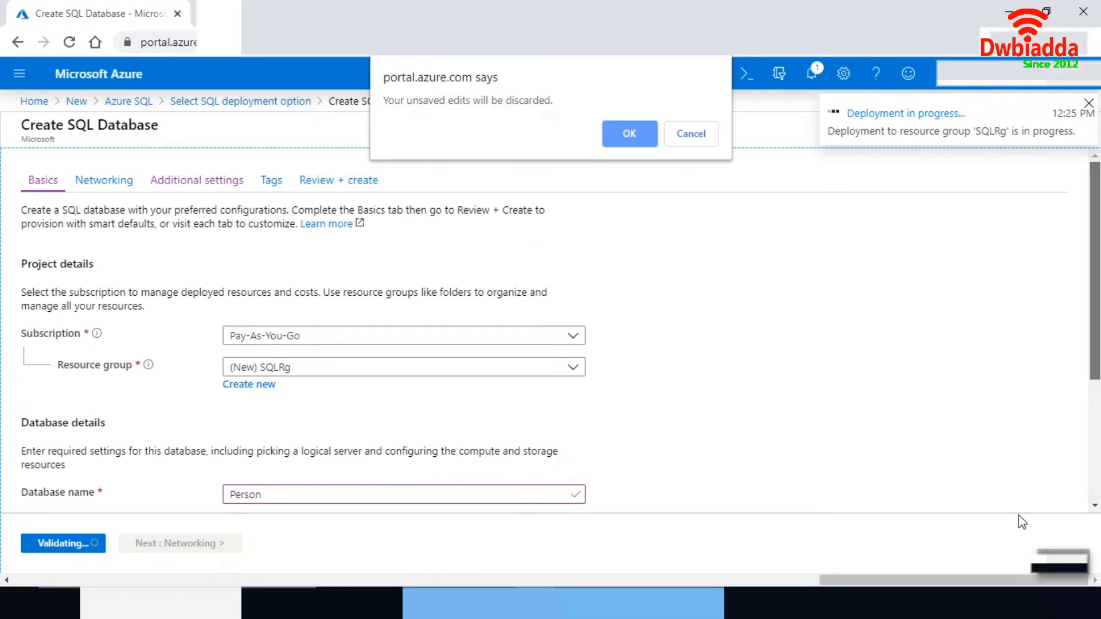
key(Return)
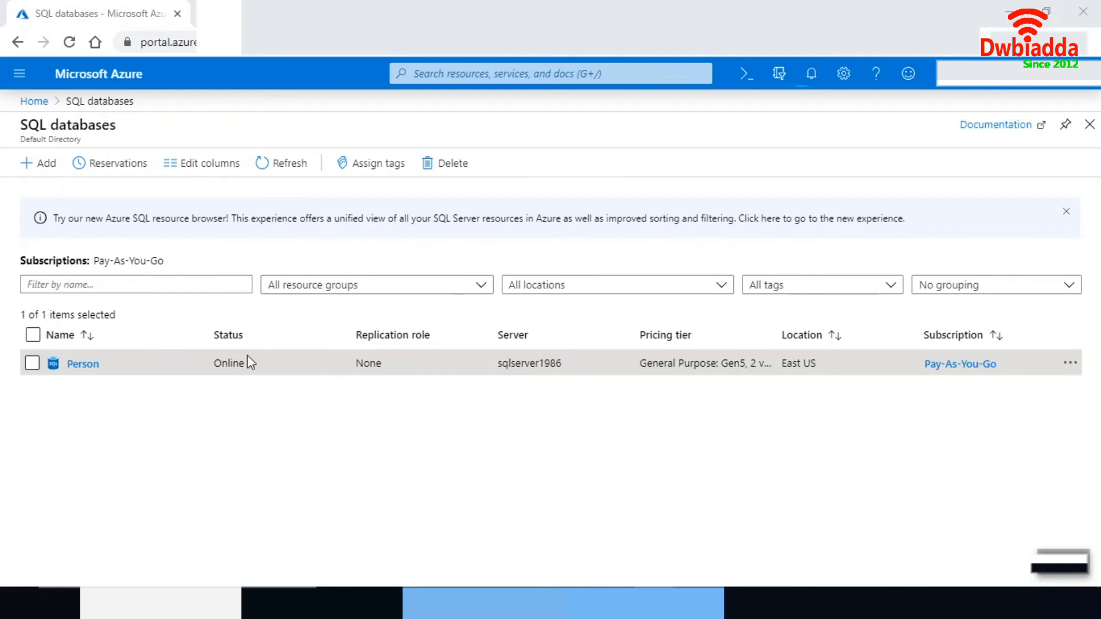
Step: Open the Person database from the SQL databases list and look through its overview and available settings
click(87, 367)
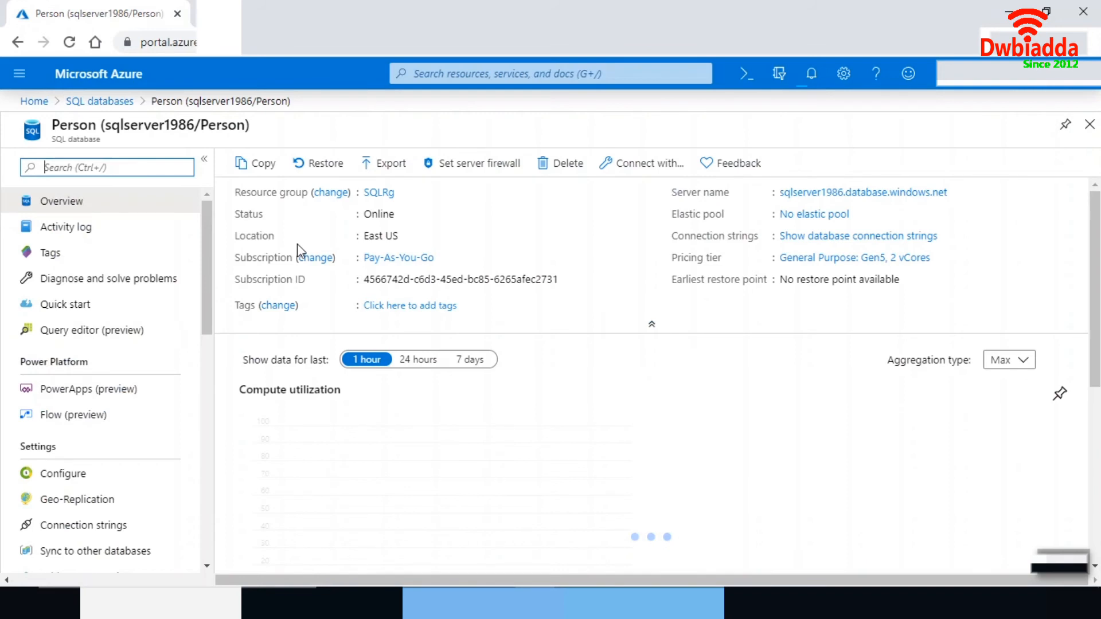
mouse_move(401, 239)
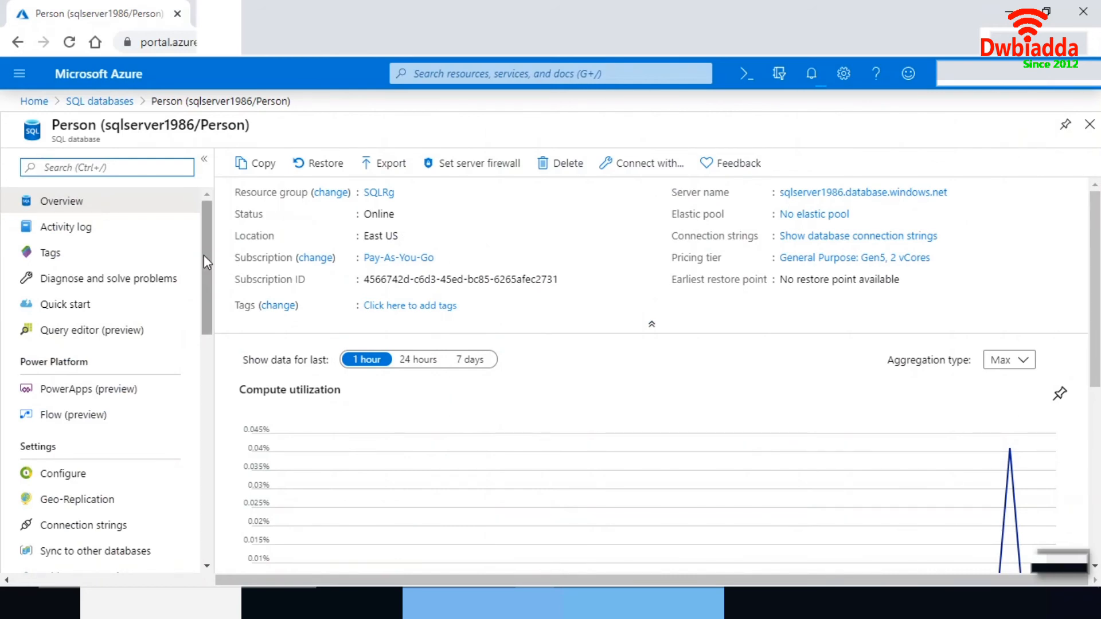
drag(204, 256, 202, 291)
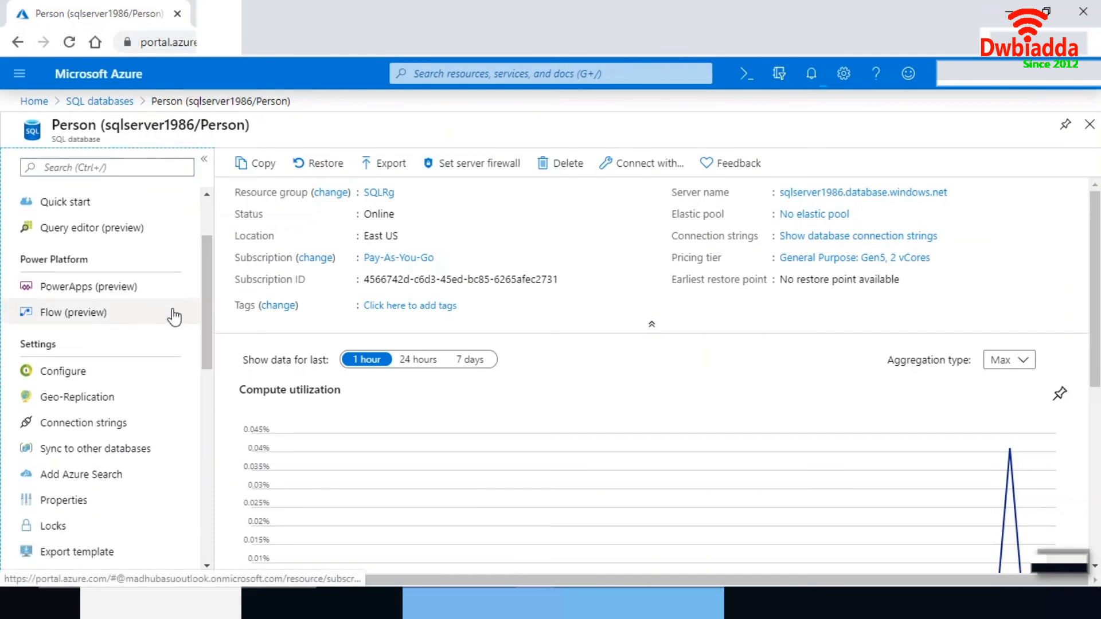
drag(201, 287, 201, 359)
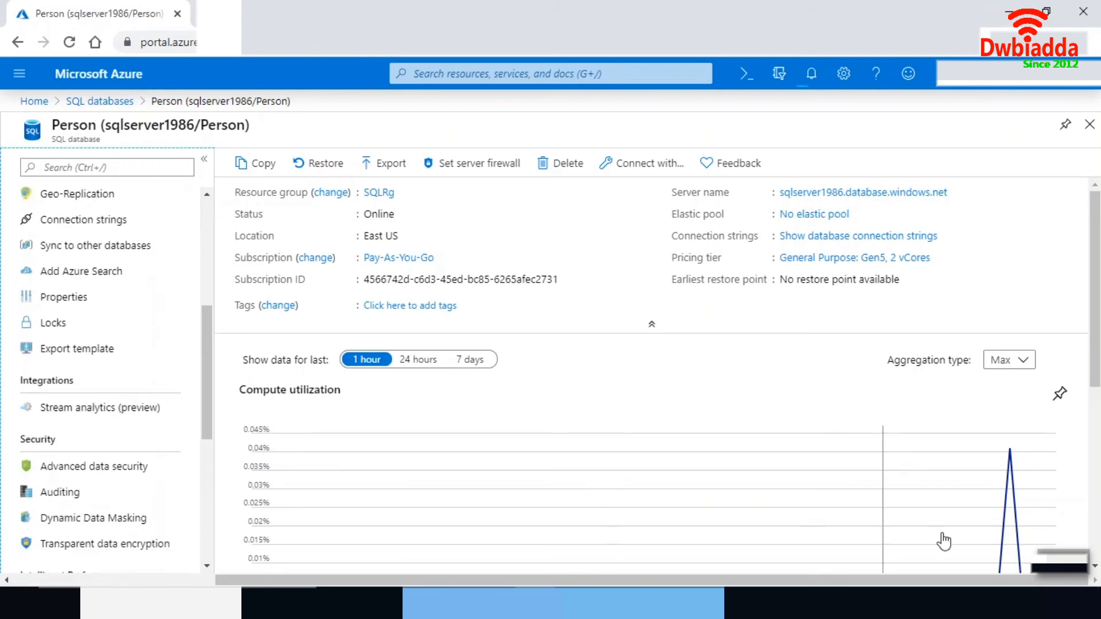
scroll(195, 356, up, 5)
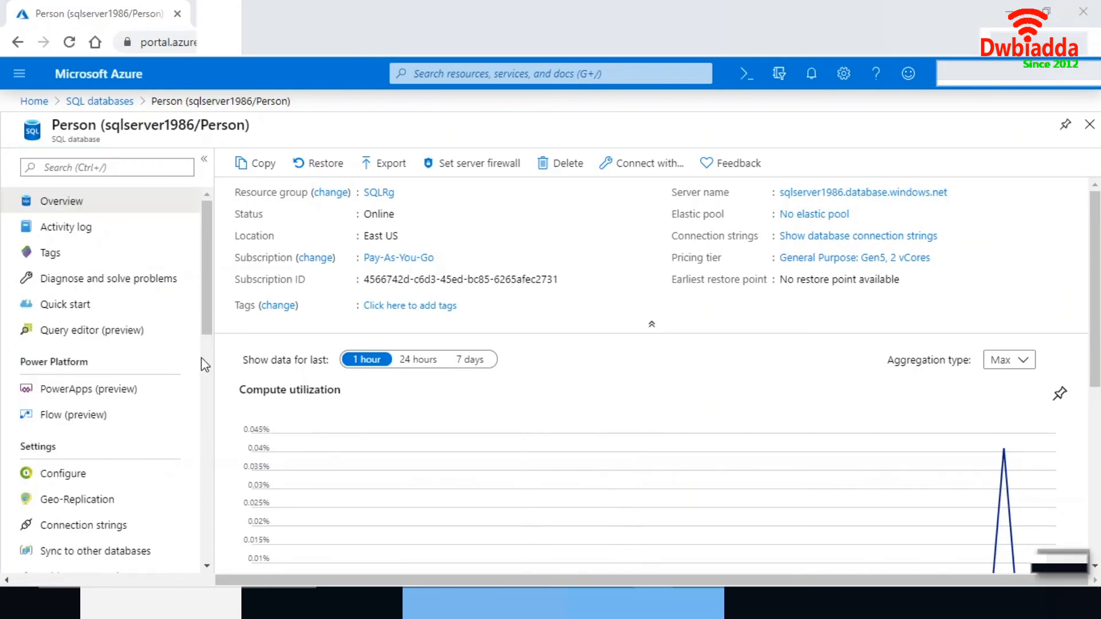
Step: Open the database's query editor and try to sign in with SQL server authentication, entering the server admin password
click(86, 334)
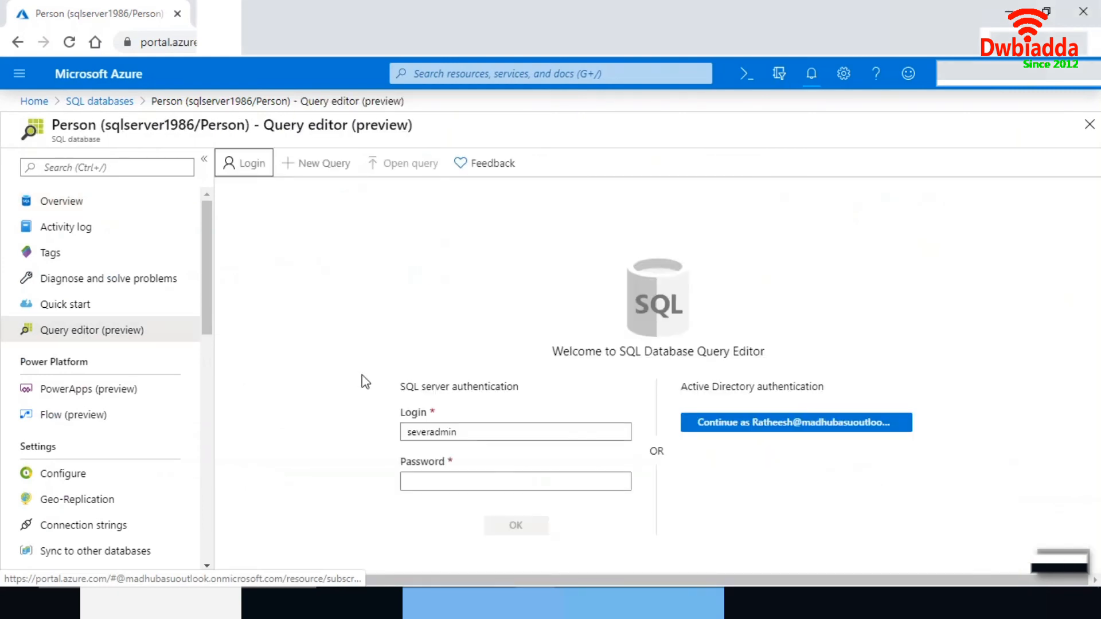
click(457, 482)
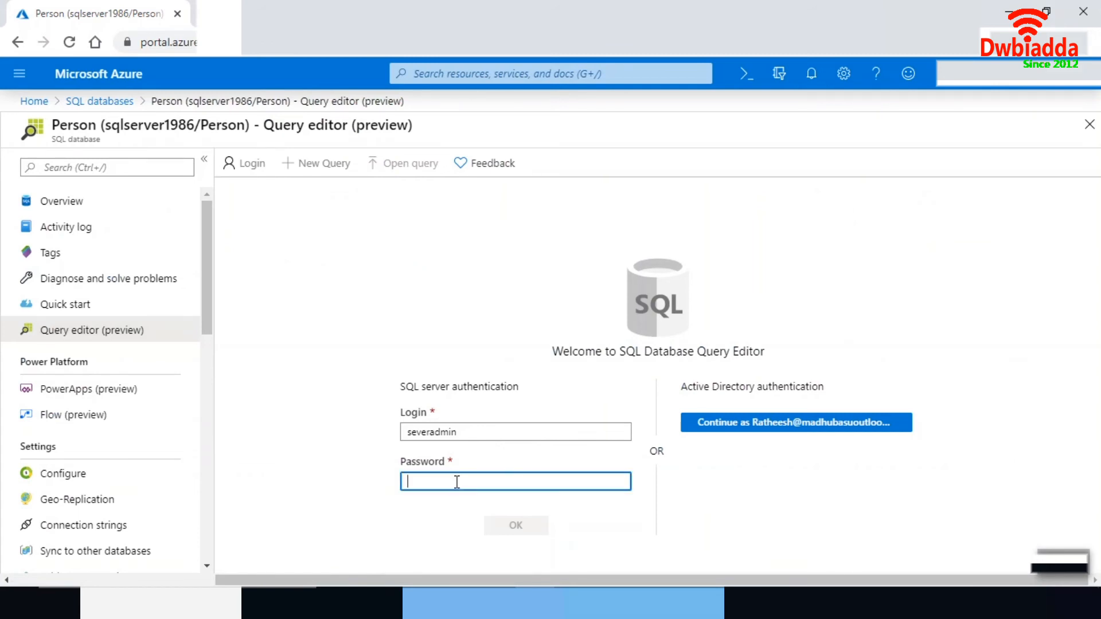
text(*)
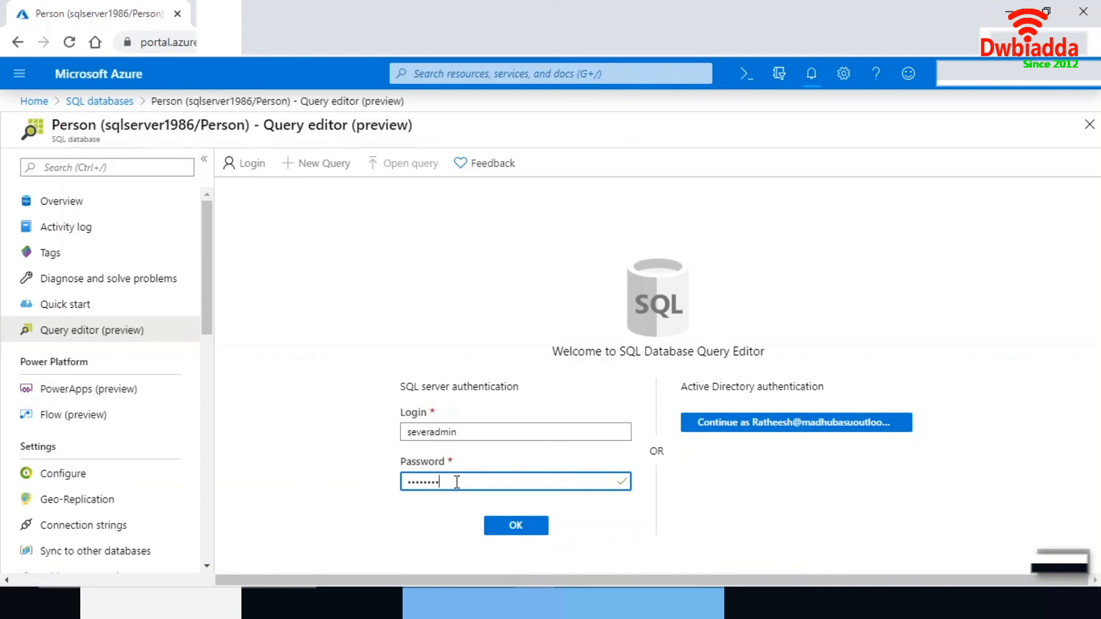
text(**)
click(537, 527)
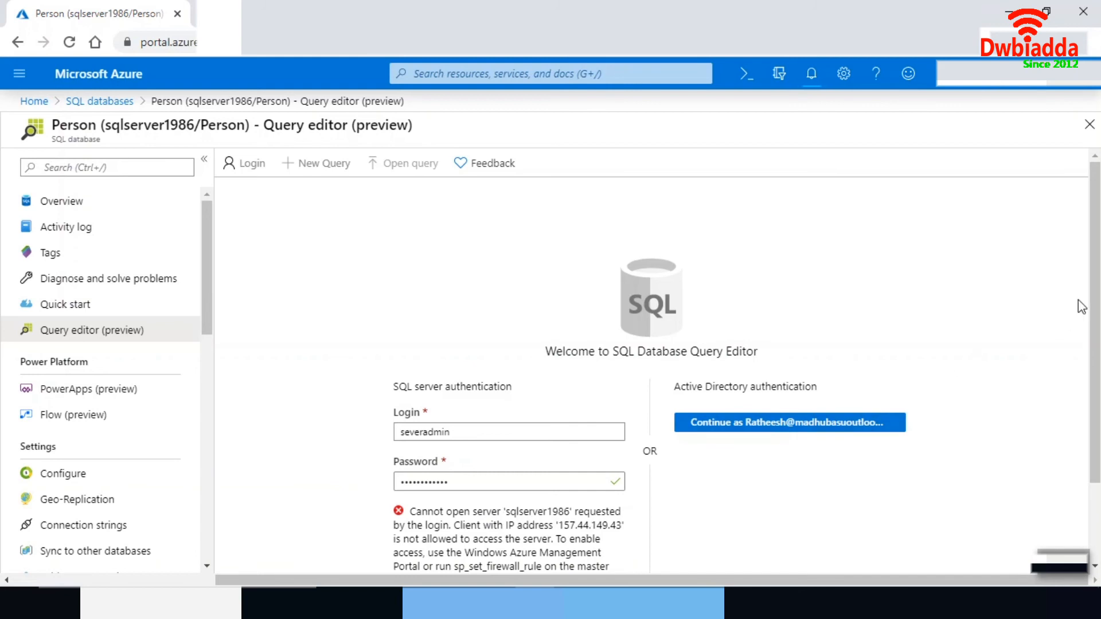
Step: Open the firewall settings of sqlserver1986, turn on access for Azure services and resources, and save the rules
drag(1095, 281, 1096, 358)
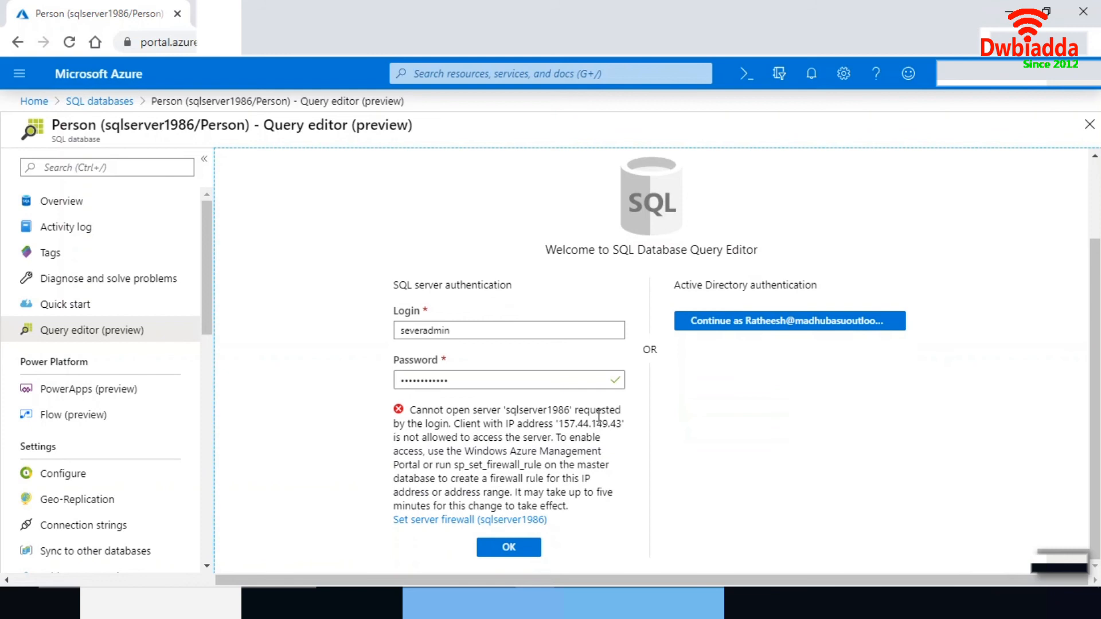
click(448, 522)
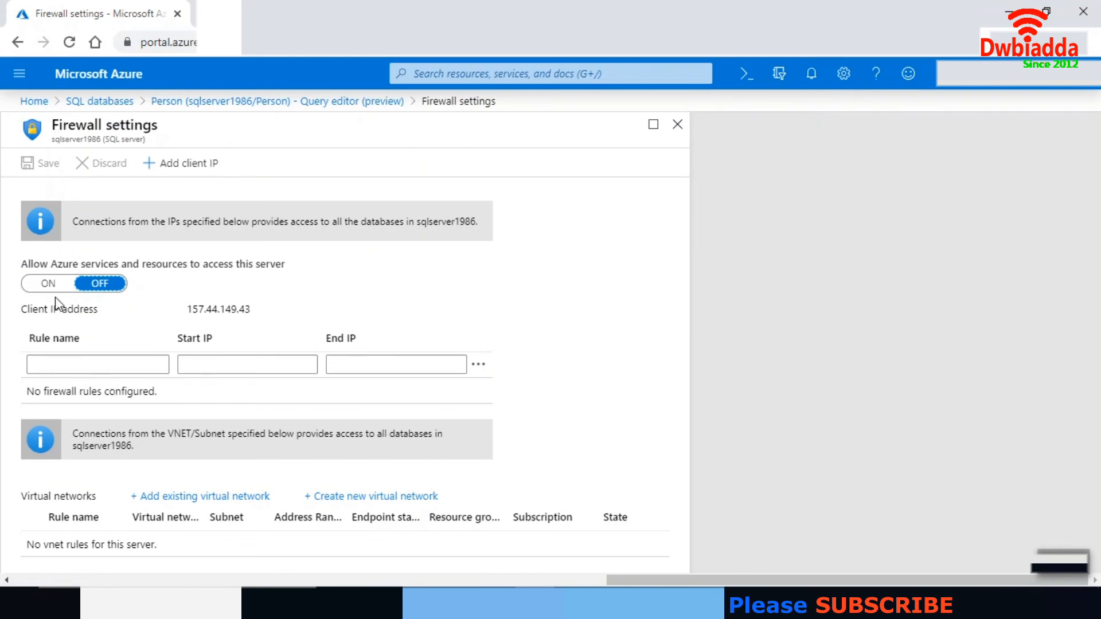
click(47, 285)
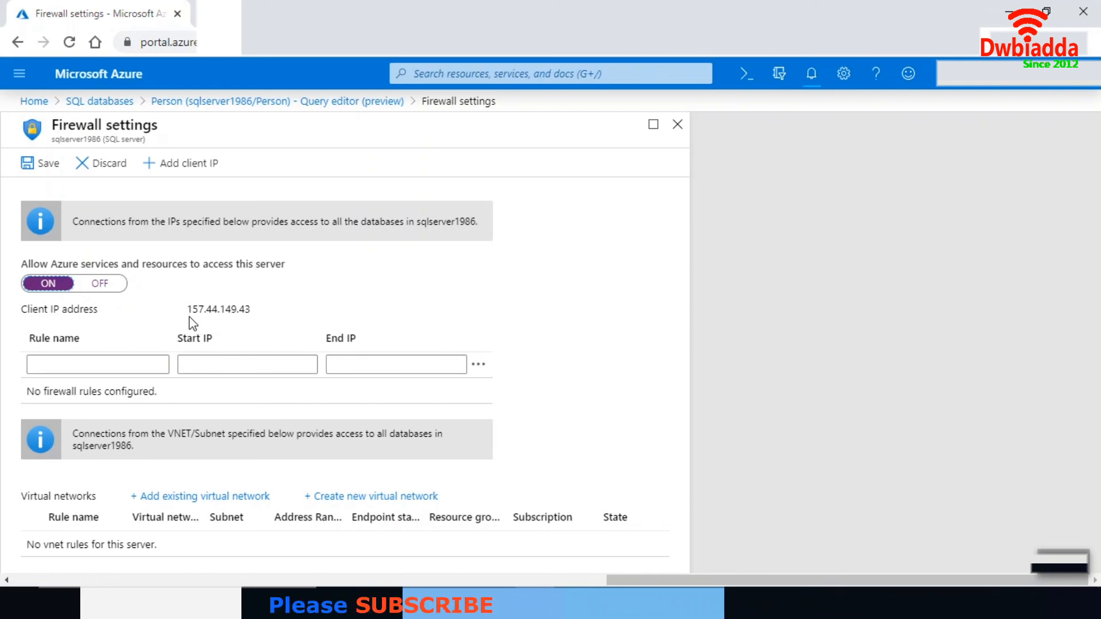
click(39, 171)
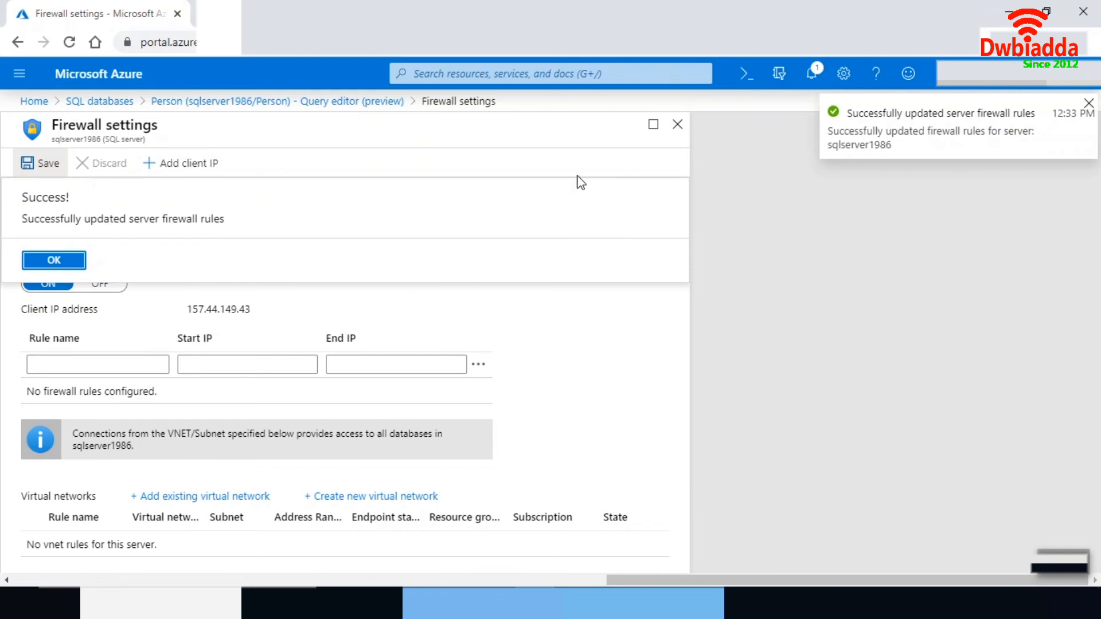
Step: Return to the query editor, sign in again with the entered credentials and expand the SalesLT.Product table's columns
click(323, 103)
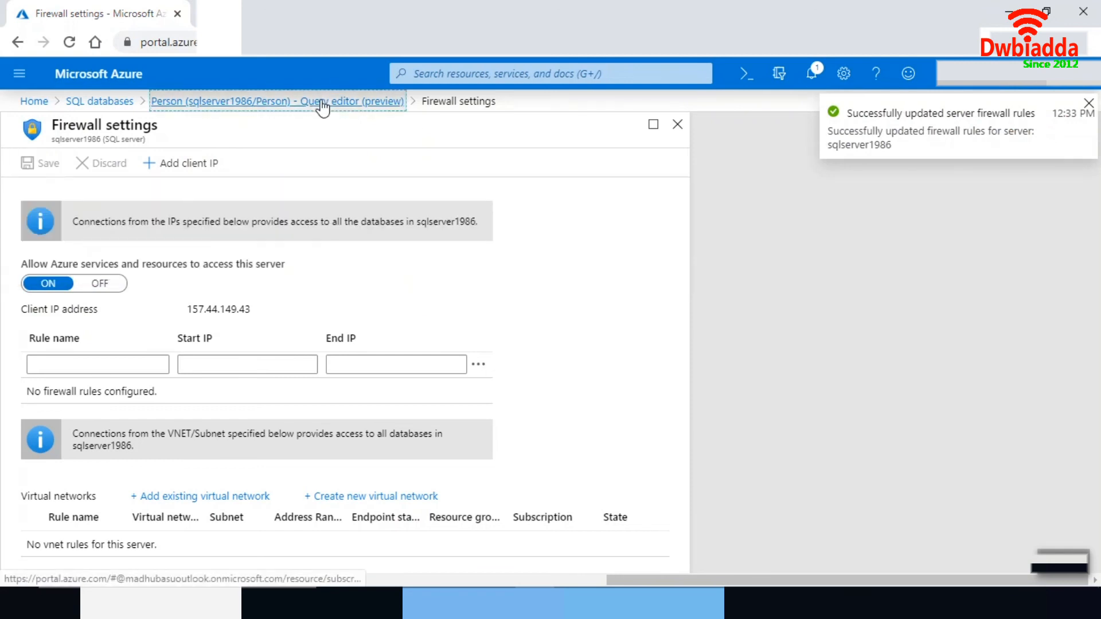
click(524, 548)
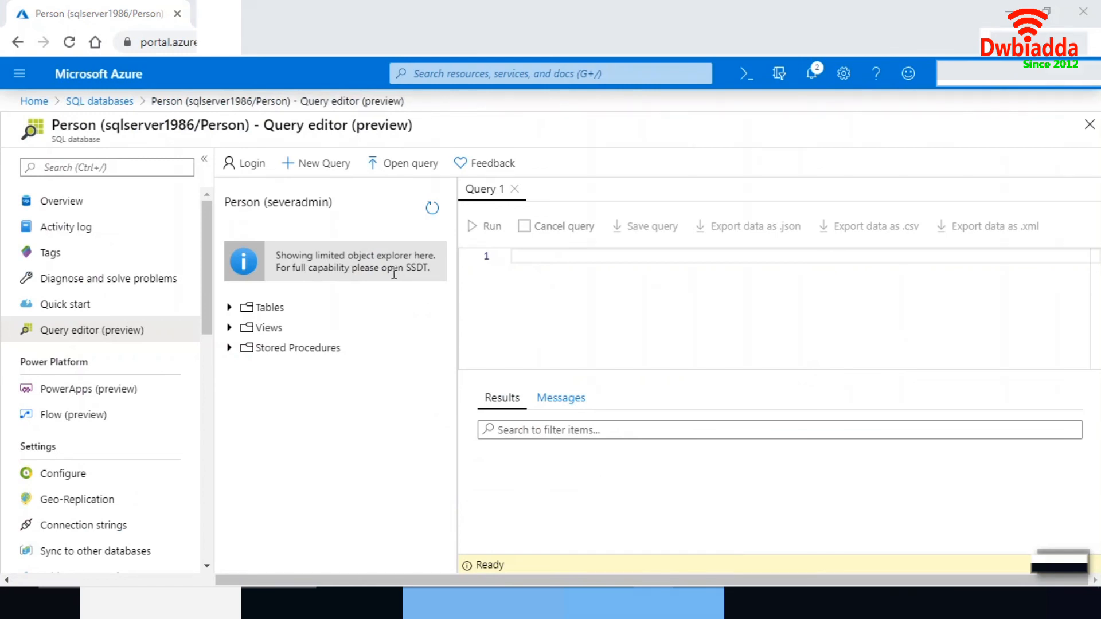
click(231, 308)
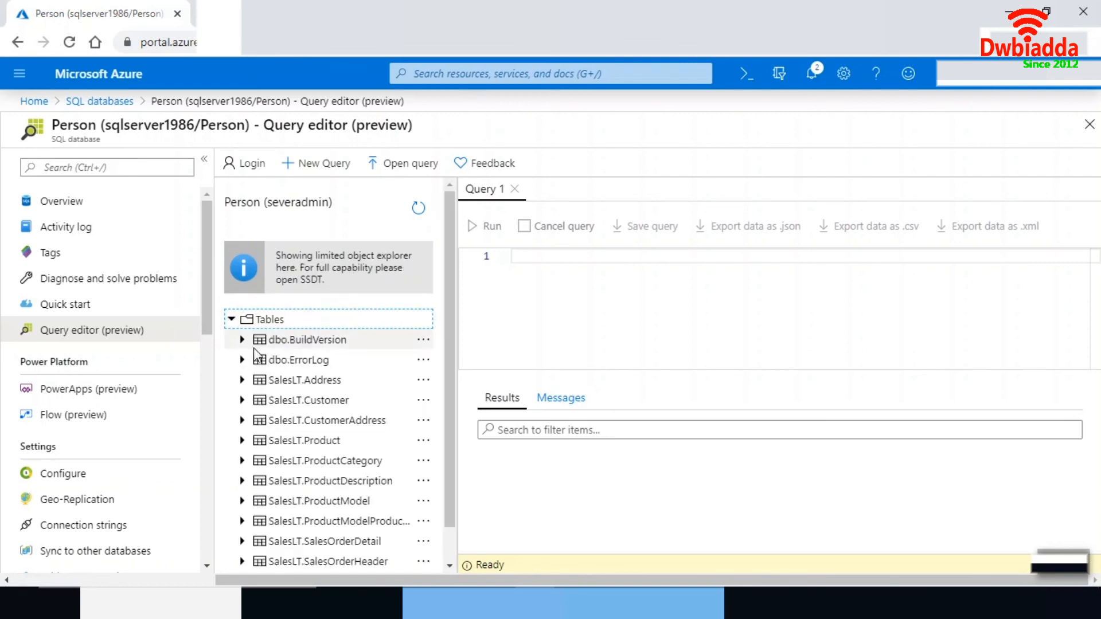
click(243, 440)
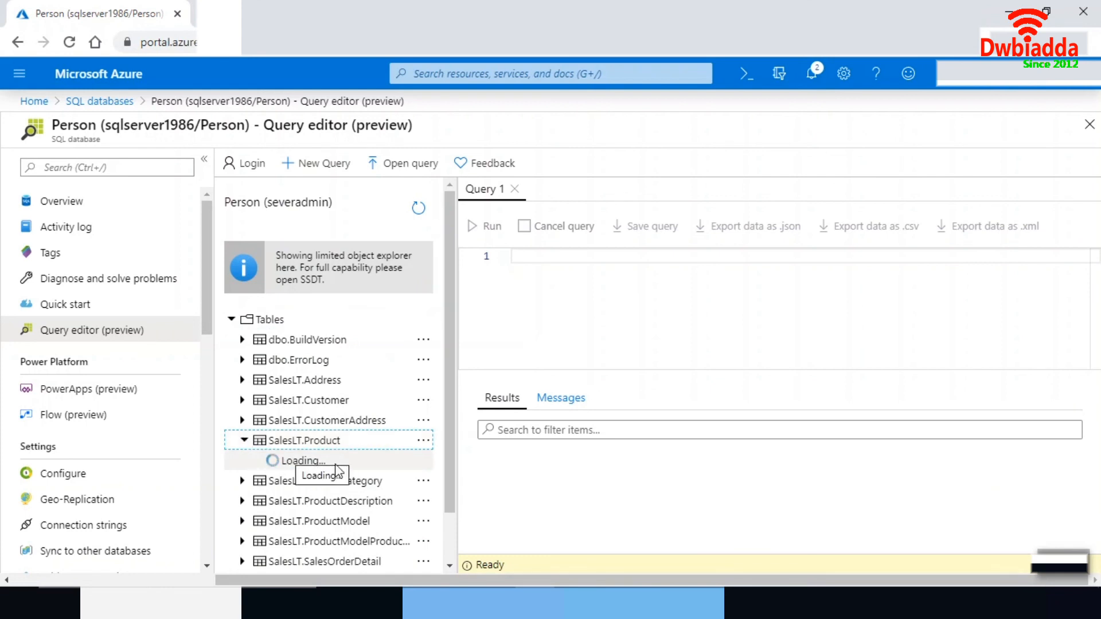
Step: Write and run the query SELECT TOP 100 * FROM [SalesLT].[Product]
click(549, 261)
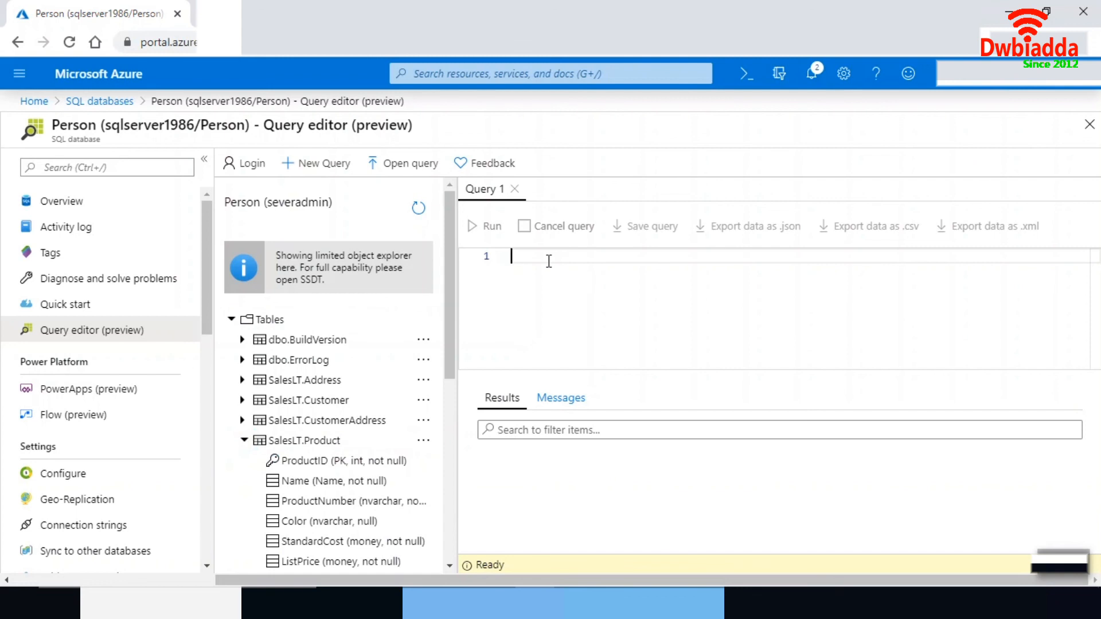
text(SELECT TOP 100)
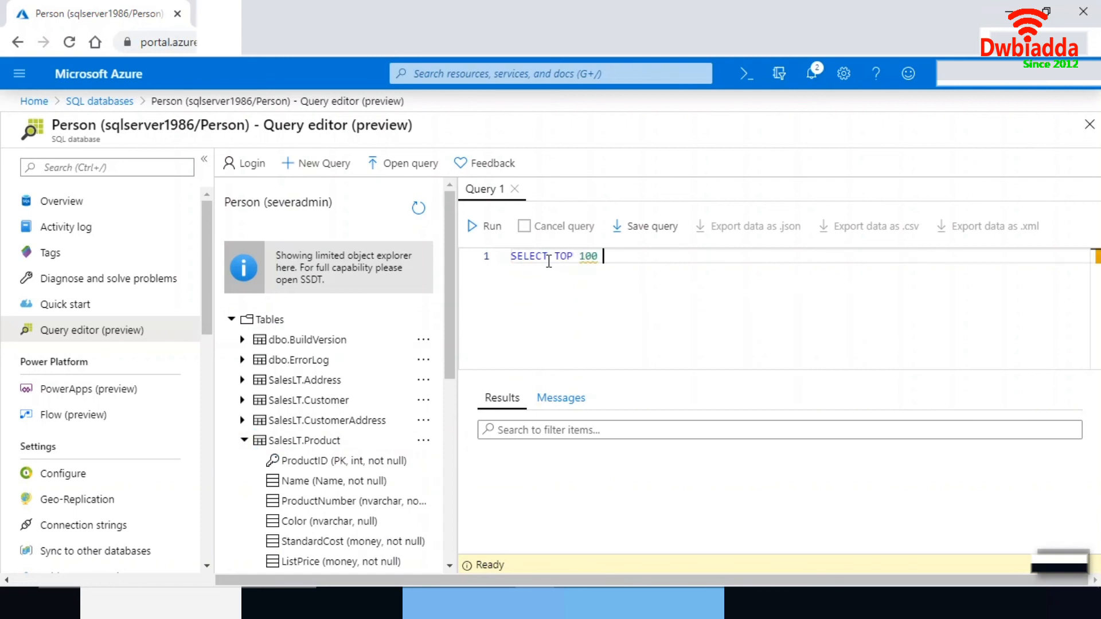
text(* FROM Pr)
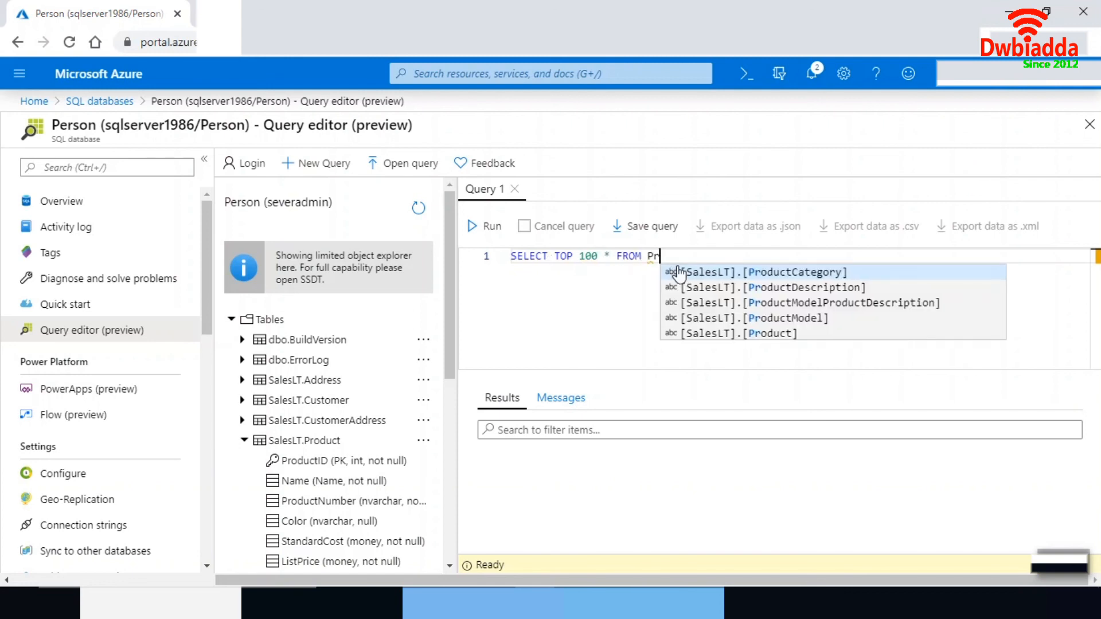
click(721, 334)
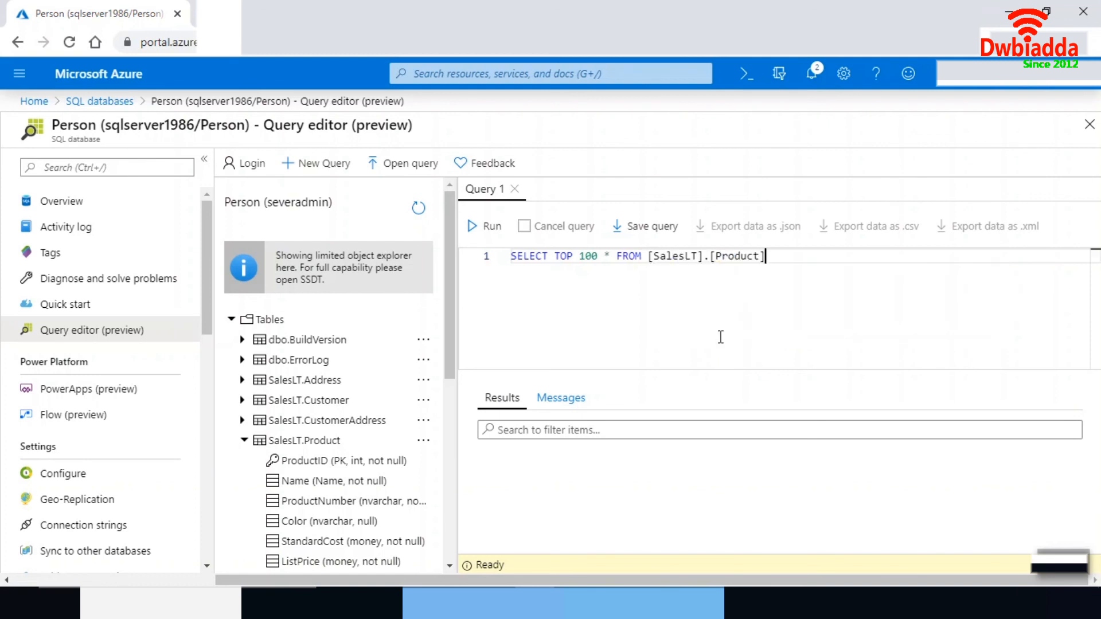
click(487, 231)
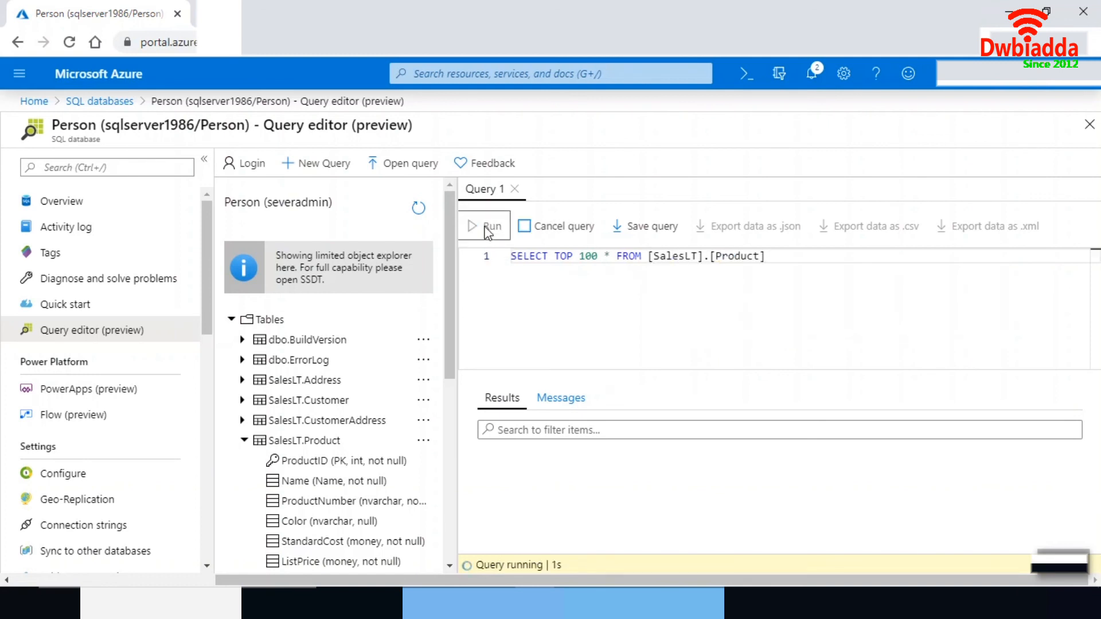